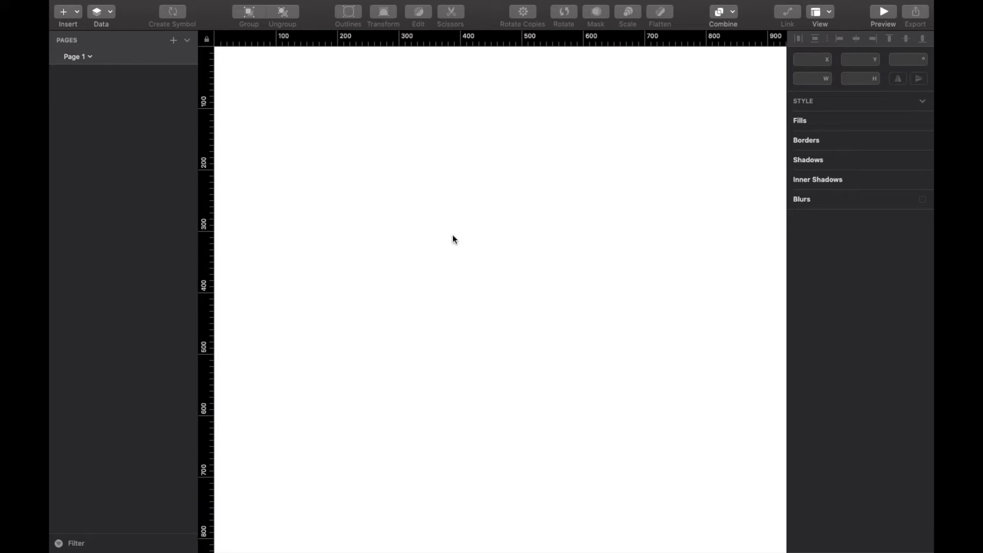
Step: Draw a new artboard on the empty canvas and size it to 1024 by 1024
key("a")
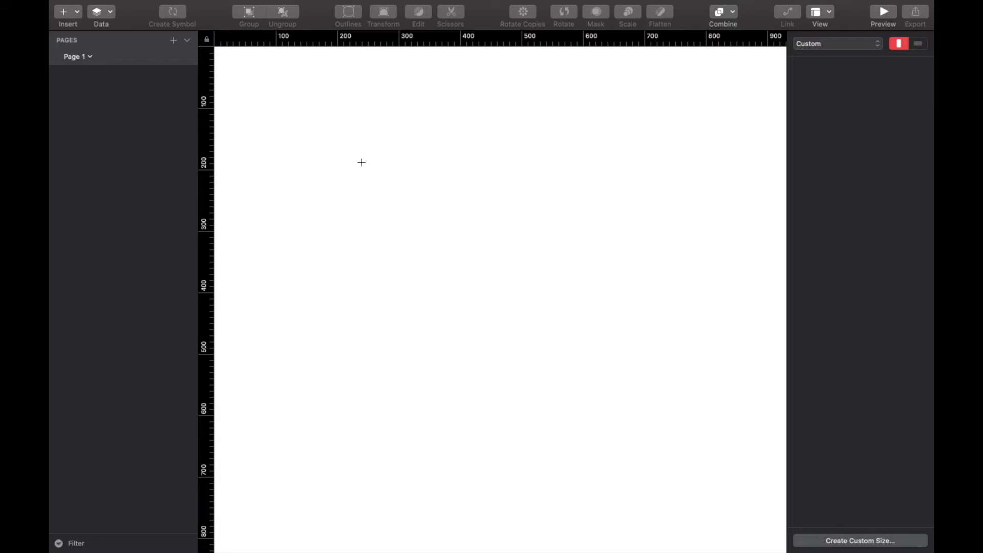
left_click_drag(333, 143, 640, 441)
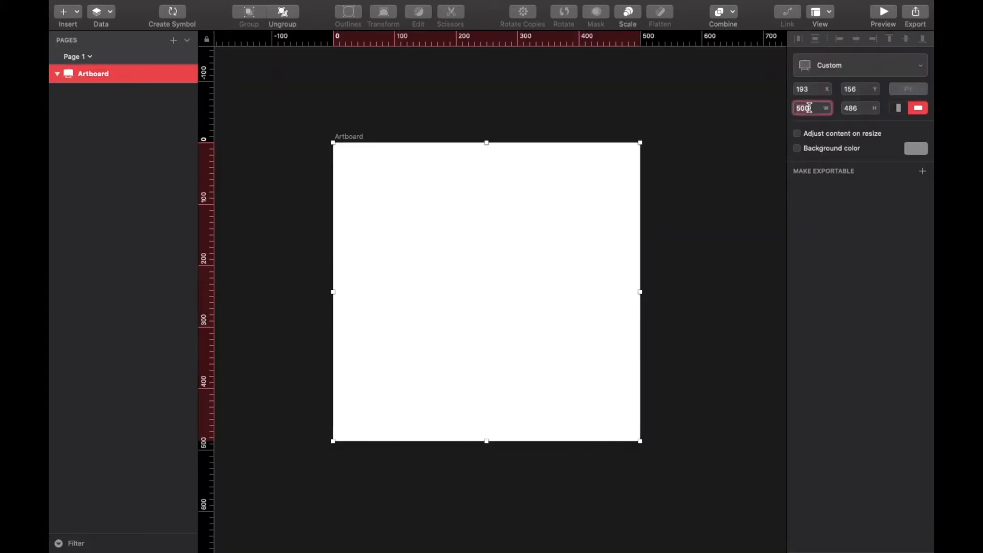
type("10")
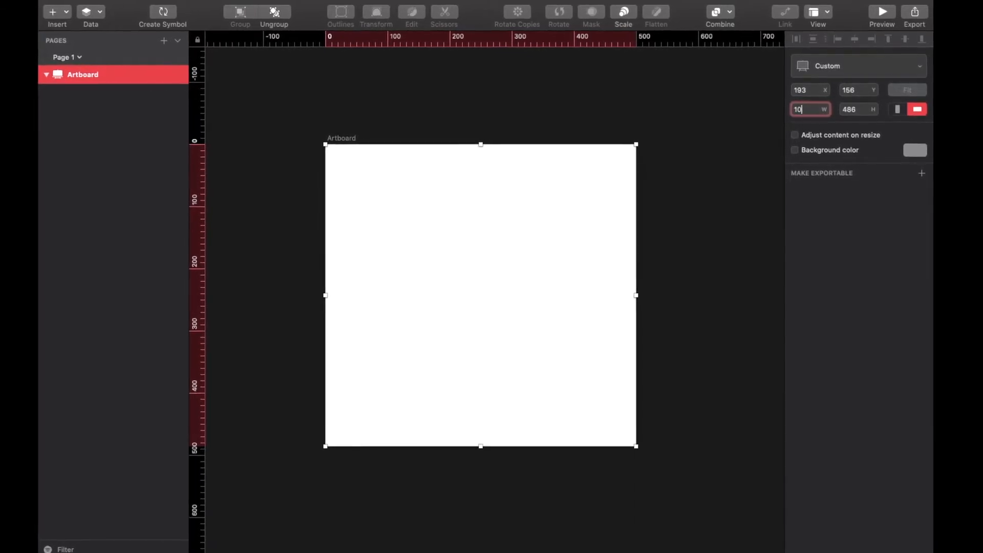
type("24")
key("Tab")
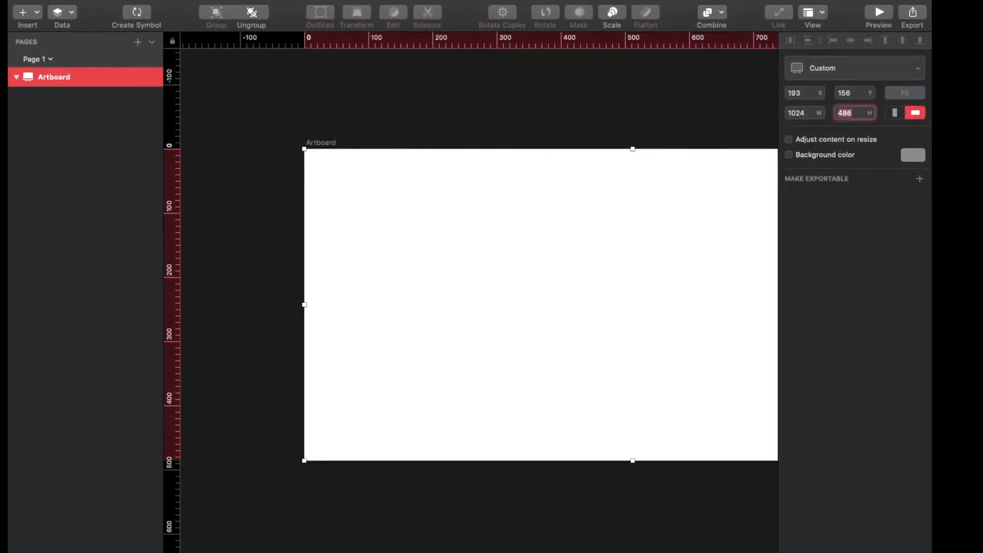
type("1025")
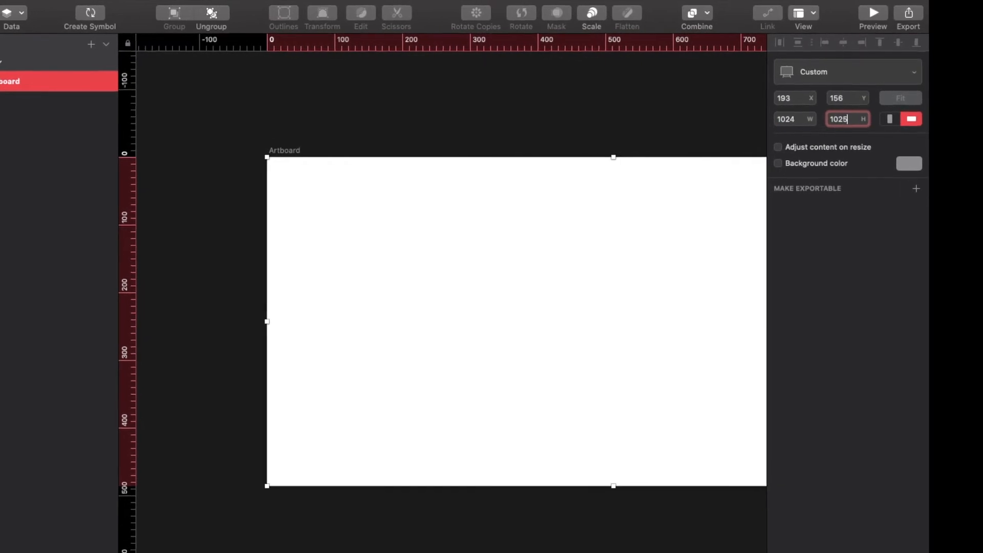
key("BackSpace")
type("4")
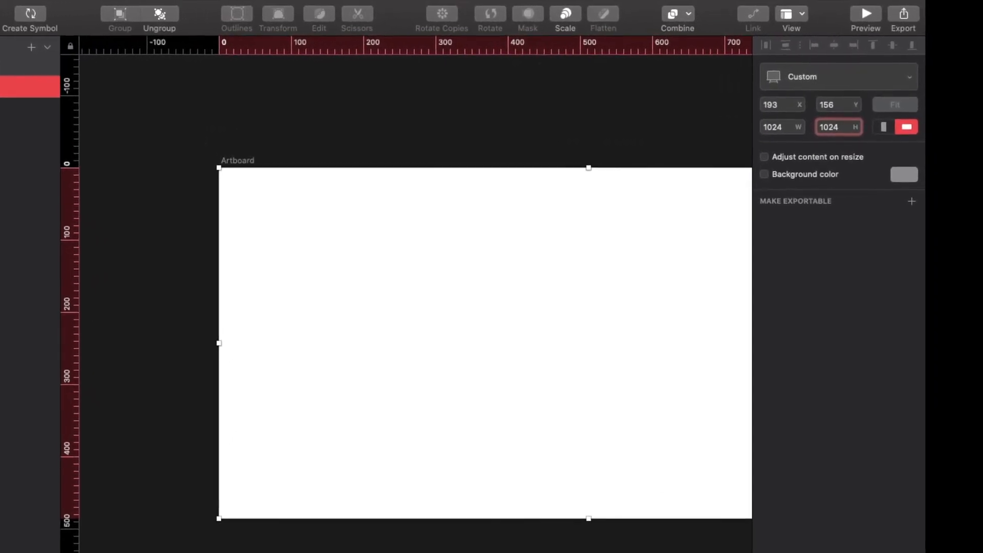
Step: Set the artboard's height to 2048
key("BackSpace")
key("BackSpace")
key("BackSpace")
key("BackSpace")
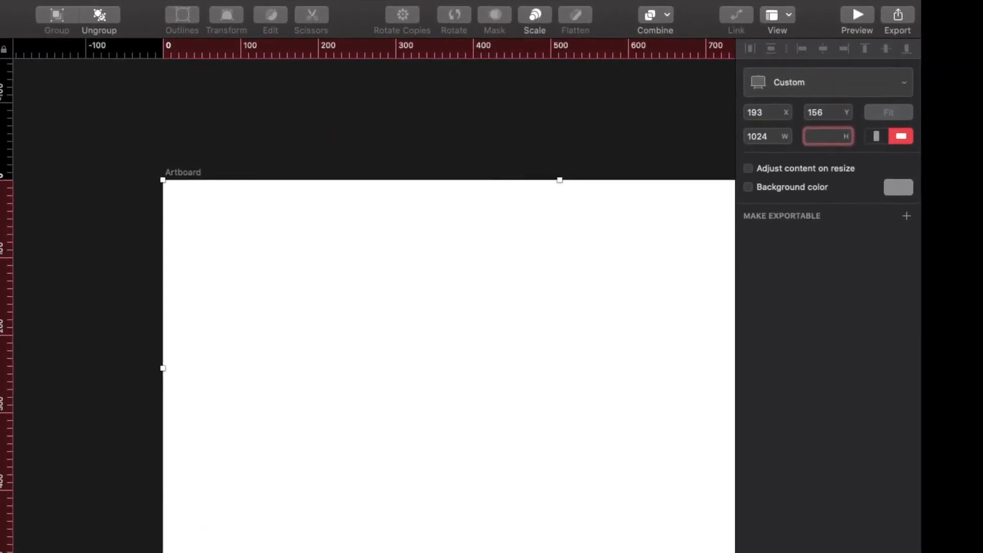
type("20")
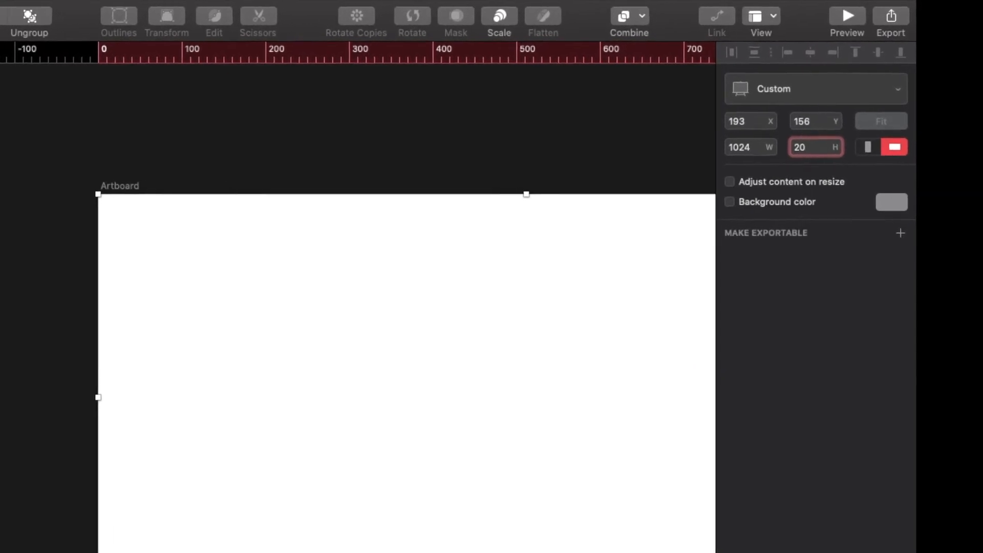
type("4")
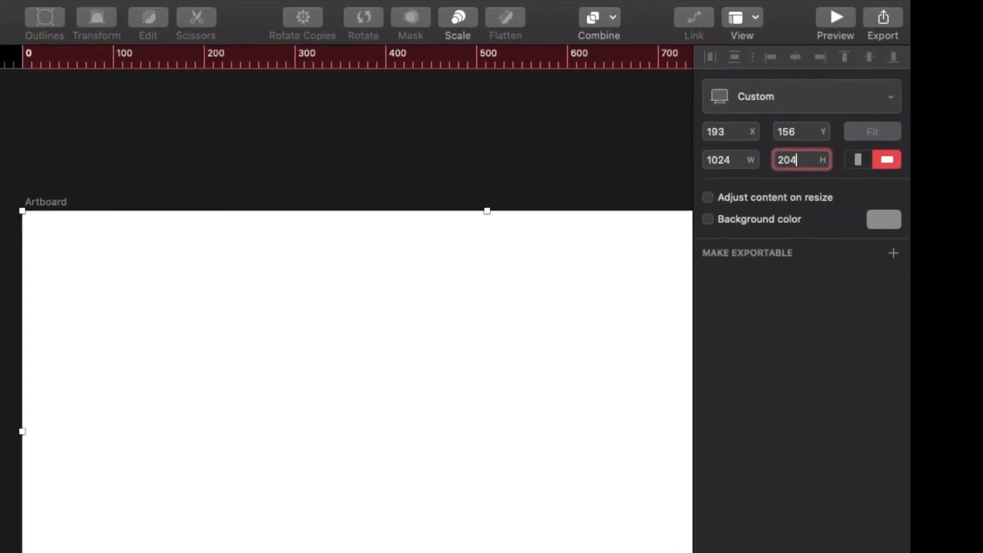
type("8")
Step: Set the artboard's width to 2048
left_click(726, 162)
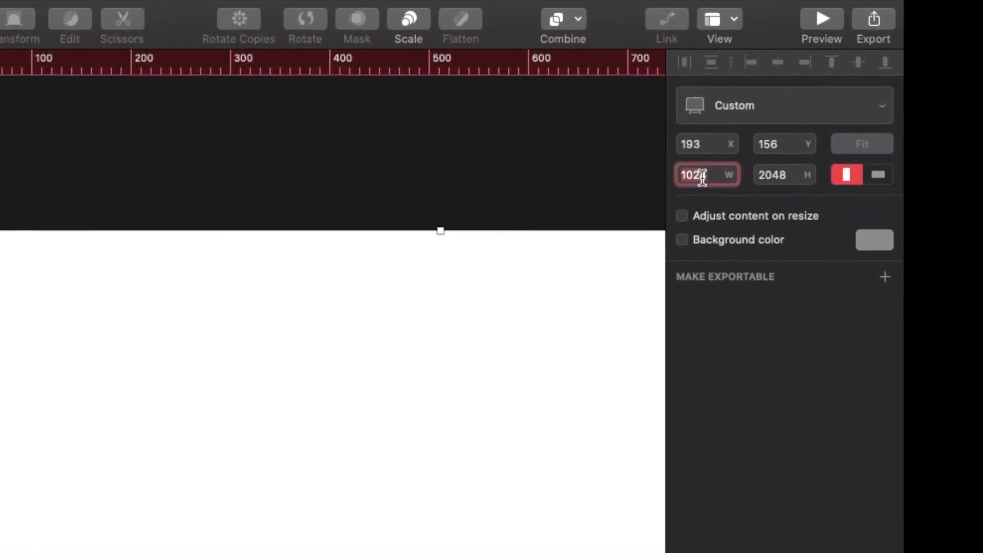
key("BackSpace")
key("BackSpace")
key("BackSpace")
key("BackSpace")
type("2")
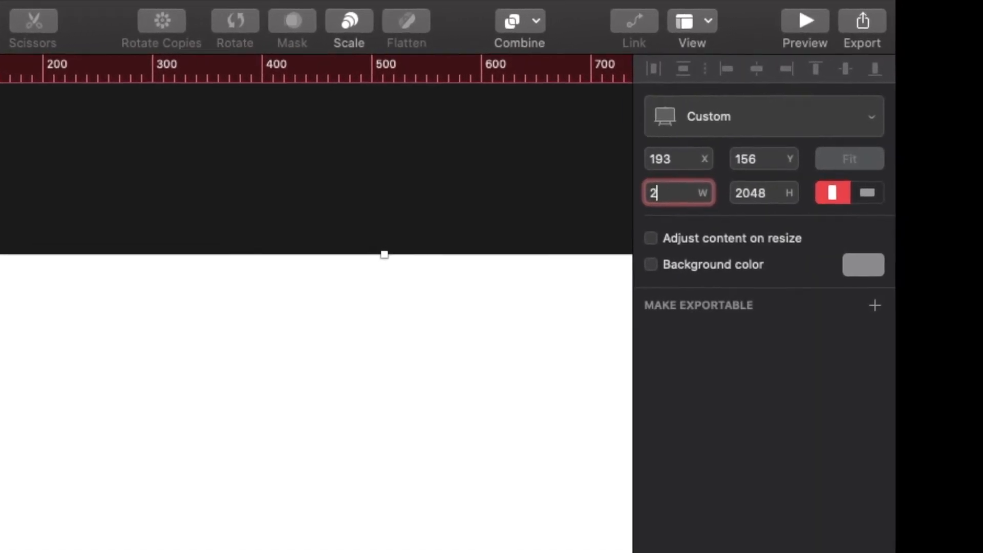
type("0")
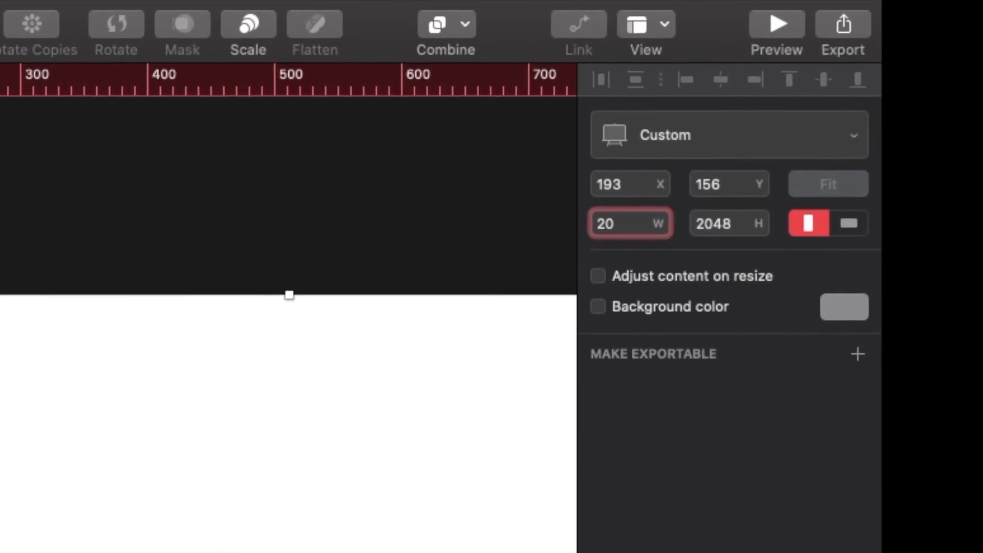
type("48")
key("Return")
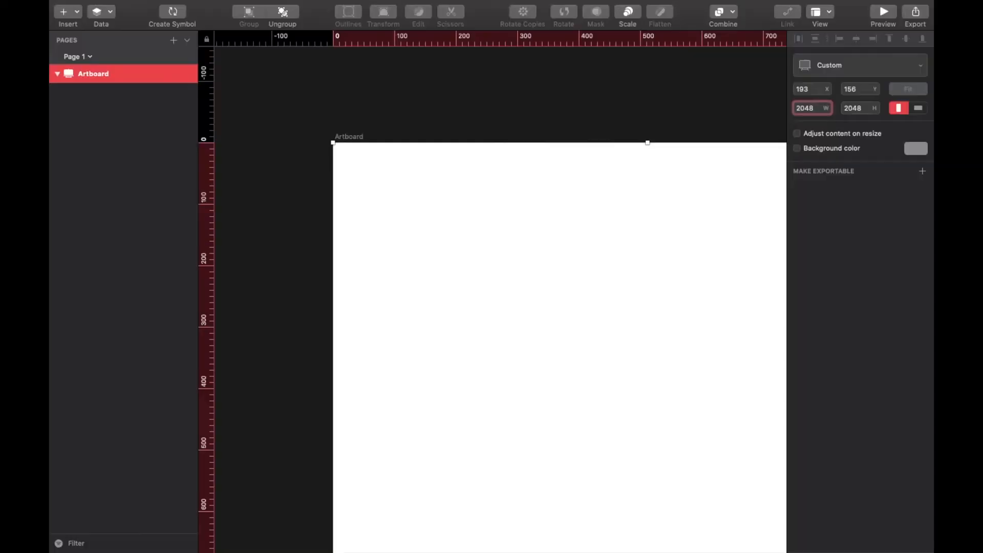
Step: Enable a background color on the artboard and make it fully opaque black, 000000
scroll(573, 164, "down", 10)
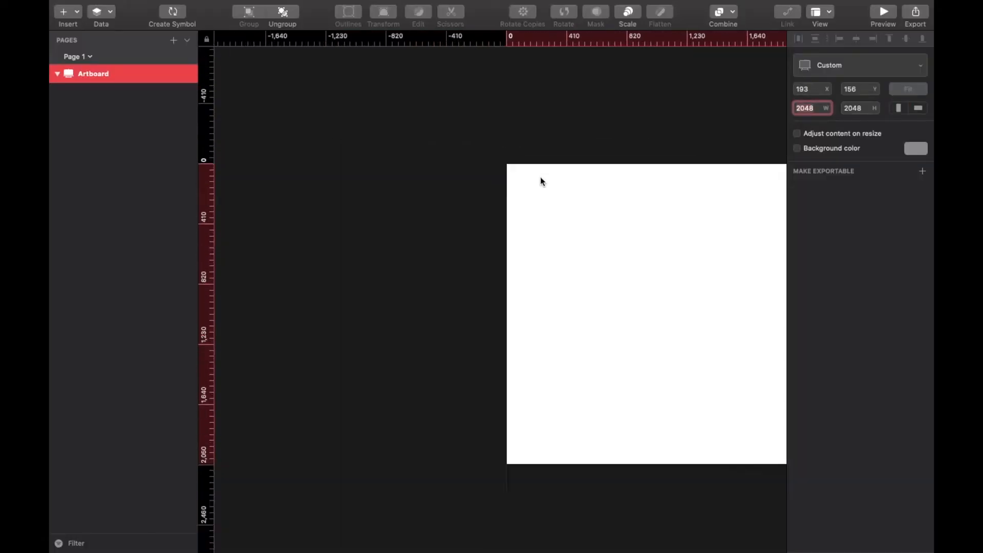
scroll(539, 176, "right", 3)
scroll(541, 177, "up", 5)
scroll(540, 177, "down", 3)
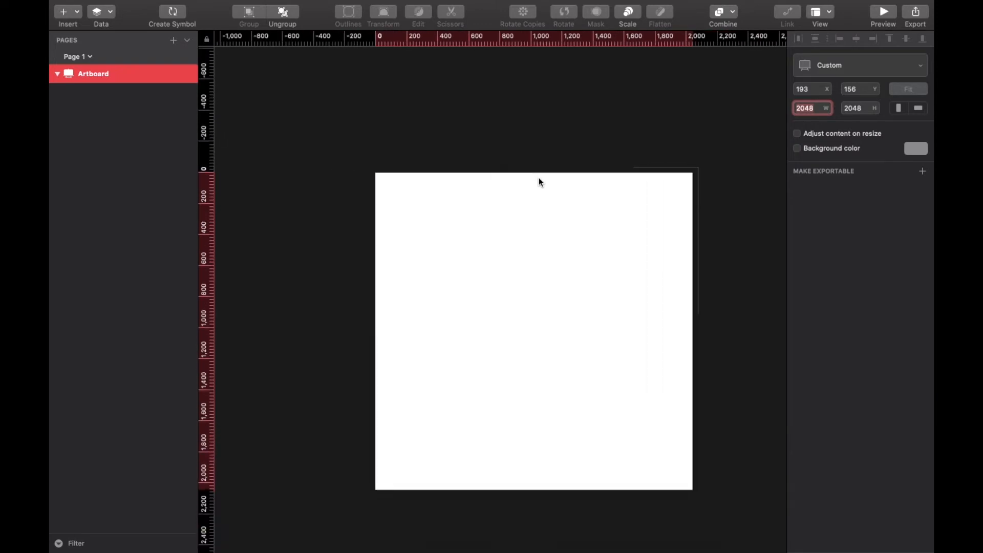
scroll(539, 179, "down", 3)
scroll(540, 182, "up", 2)
scroll(540, 182, "right", 1)
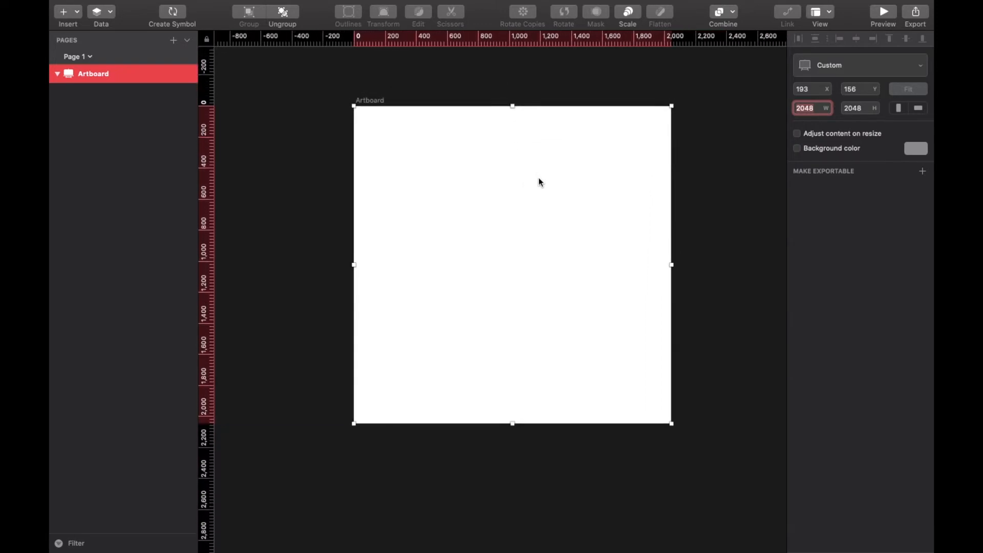
left_click(705, 165)
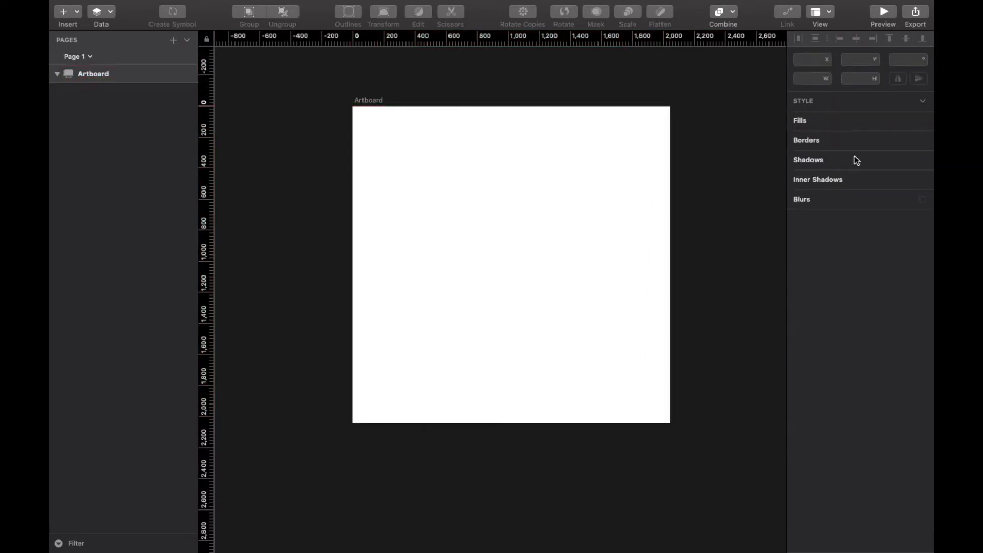
left_click(480, 151)
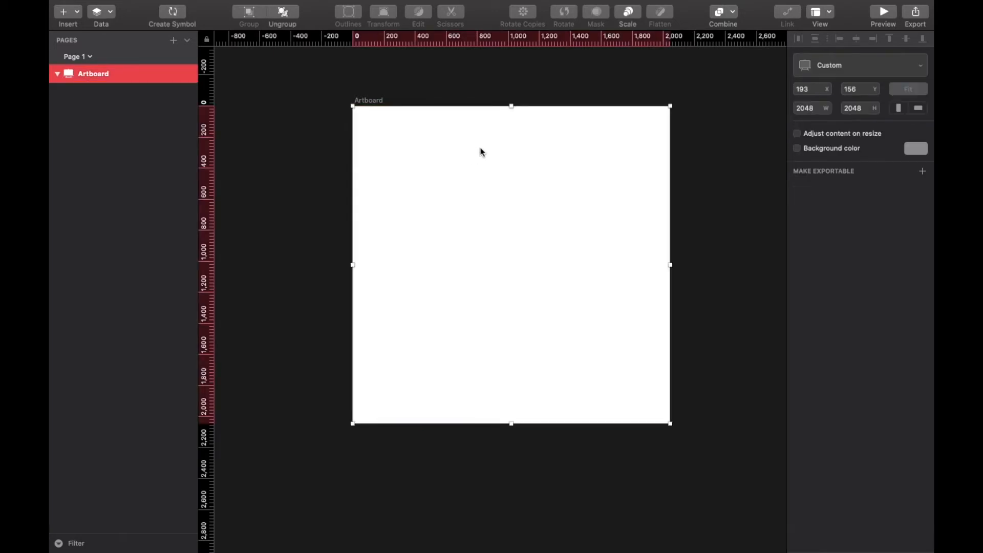
left_click(797, 149)
left_click(919, 151)
left_click(838, 283)
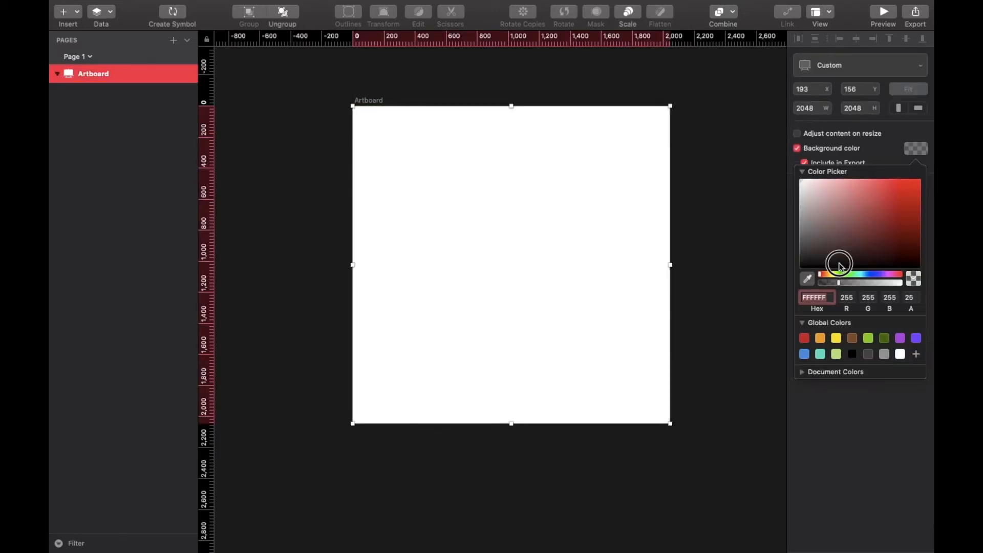
left_click(919, 259)
left_click_drag(838, 283, 930, 286)
left_click_drag(882, 248, 921, 270)
scroll(610, 242, "up", 5)
scroll(610, 242, "down", 7)
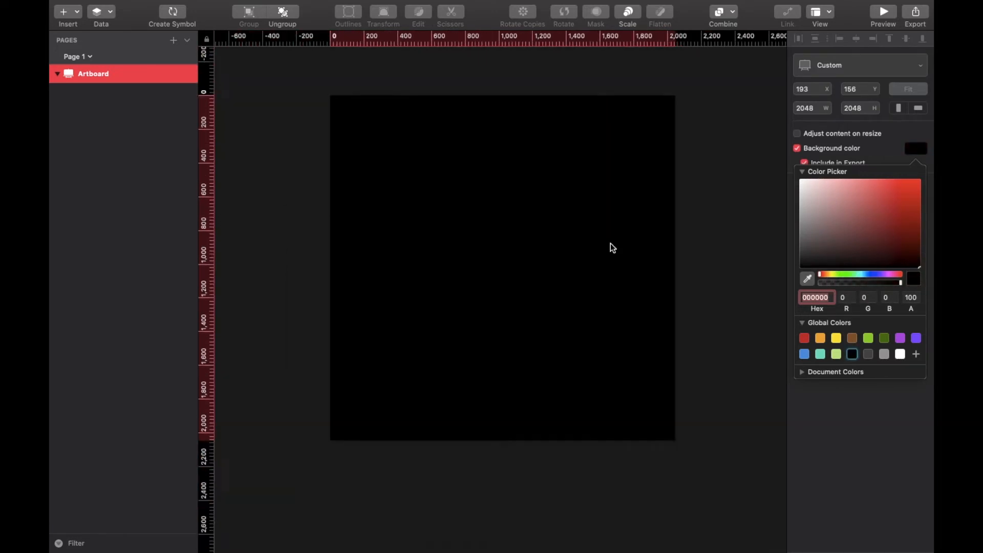
left_click(479, 185)
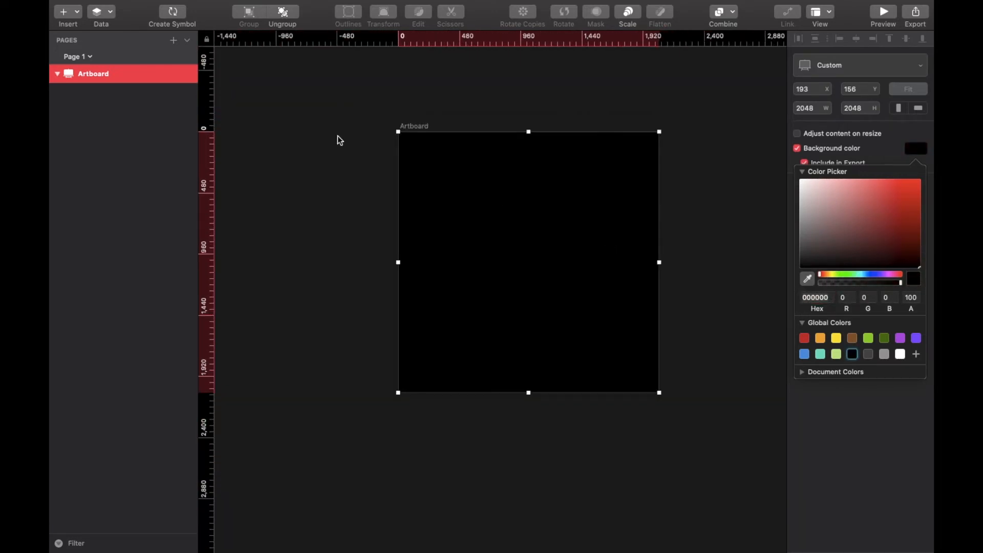
Step: Add a horizontal guide at 430 and a vertical guide at 216 on the artboard
scroll(339, 140, "up", 5)
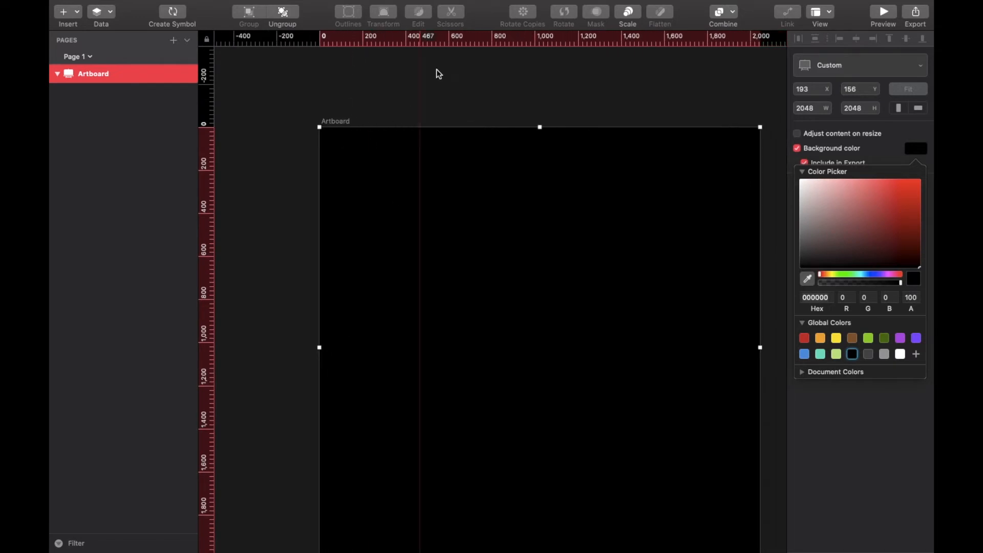
scroll(428, 210, "down", 1)
scroll(428, 210, "right", 1)
scroll(429, 210, "down", 2)
scroll(429, 209, "right", 2)
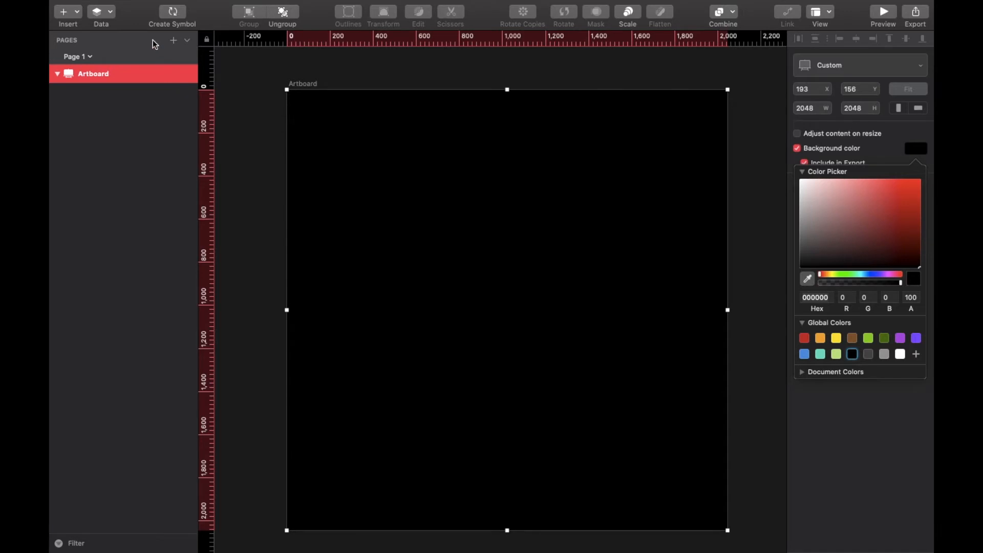
mouse_move(238, 10)
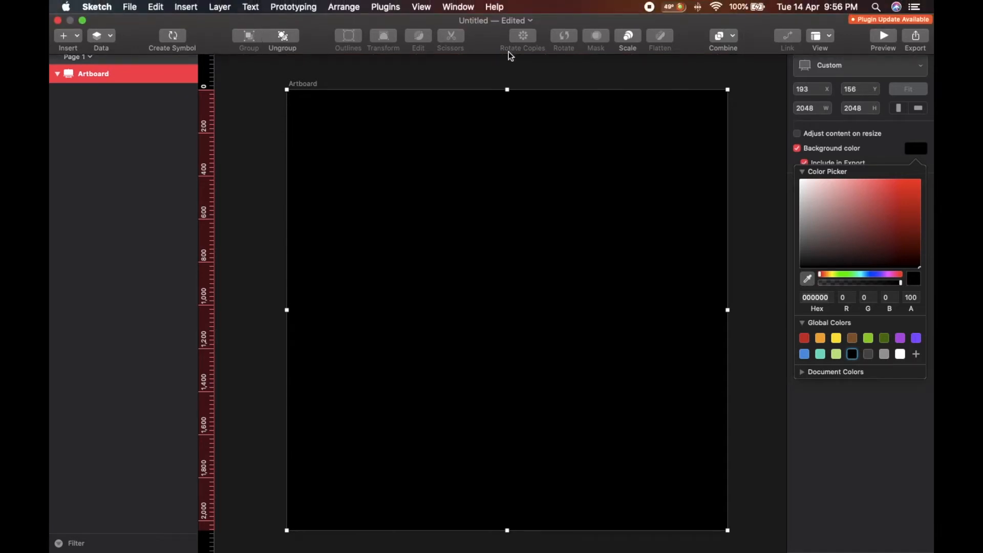
left_click(207, 182)
left_click(334, 38)
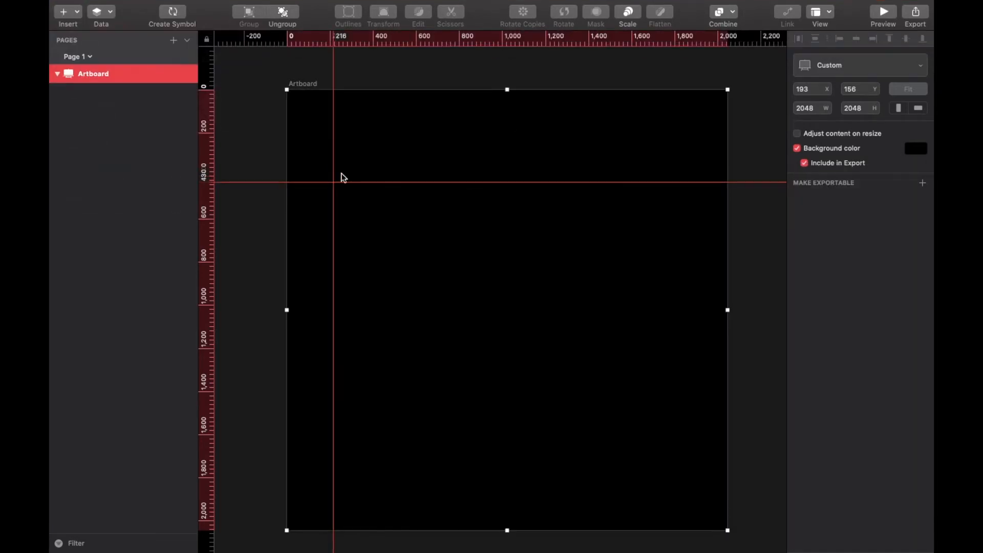
Step: Draw a 260 by 107 rectangle starting at the vertical guide at 216
scroll(336, 159, "up", 5)
key("r")
left_click_drag(332, 158, 444, 204)
left_click(454, 112)
Step: Draw a narrower spacer rectangle, 180 wide, and add vertical guides at 476, 656 and 916
key("r")
mouse_move(448, 110)
left_mouse_down()
mouse_move(527, 136)
mouse_move(513, 165)
mouse_move(459, 196)
left_mouse_up()
left_click(444, 35)
scroll(447, 200, "down", 5)
scroll(459, 194, "up", 5)
left_click(505, 36)
left_click(618, 36)
Step: Shift the spacer and the 260-wide rectangle further along the artboard and add vertical guides at 1096 and 1356
left_click_drag(378, 193, 589, 192)
scroll(561, 193, "right", 3)
left_click(641, 36)
left_click_drag(482, 182, 673, 182)
scroll(673, 181, "right", 5)
left_click(648, 35)
Step: Move the 260-wide rectangle back to the 216 guide and add a horizontal guide at 1346
scroll(588, 200, "down", 5)
left_click_drag(592, 194, 393, 215)
scroll(291, 412, "down", 5)
scroll(291, 412, "up", 5)
left_click(204, 407)
Step: Rotate the 260 by 107 rectangle between the 656 and 916 guides by 90 degrees and rest it on the lower guide
left_click(517, 252)
left_click(518, 225)
left_click(127, 108)
left_click(475, 397)
left_click(563, 13)
left_click_drag(512, 330, 543, 431)
left_click(904, 59)
type("90")
mouse_move(477, 387)
left_mouse_down()
mouse_move(476, 360)
mouse_move(476, 375)
left_mouse_up()
Step: Draw a 260 by 916 upright rectangle between the horizontal guides and a 1140 by 260 rectangle along the lower guide
key("r")
left_click_drag(367, 231, 415, 406)
key("r")
left_click_drag(366, 357, 585, 407)
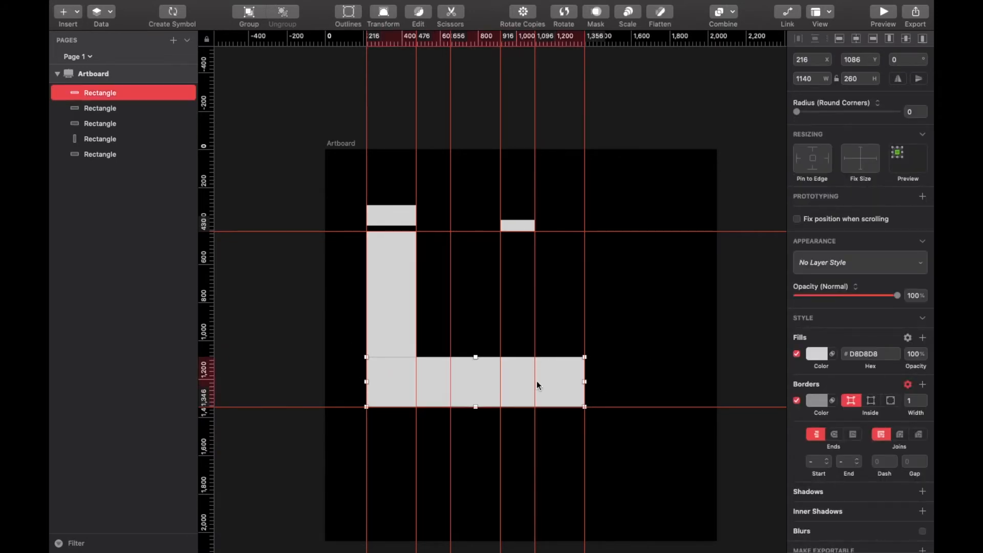
Step: Delete the wide 1140 by 260 rectangle and the upright 260 by 916 rectangle
key("Delete")
left_click(398, 330)
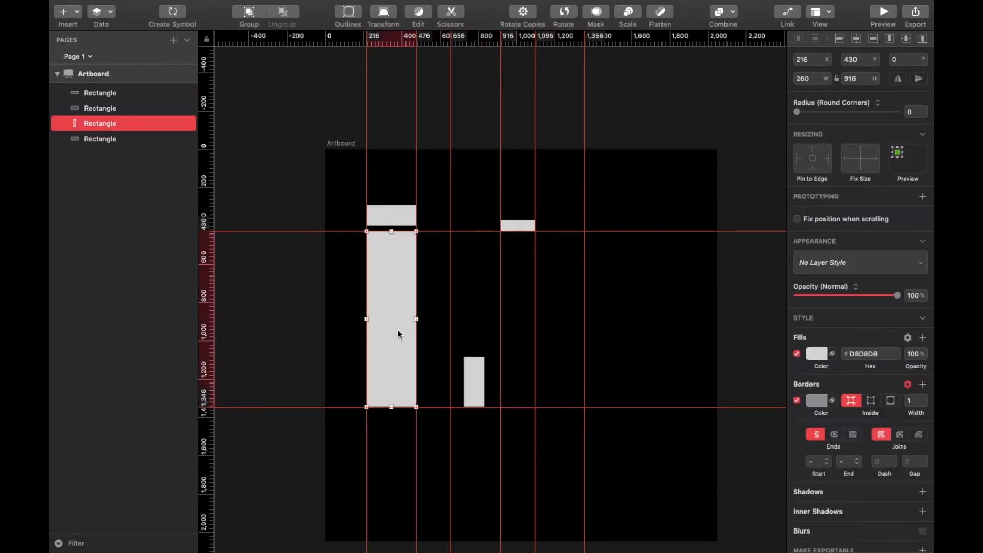
key("Delete")
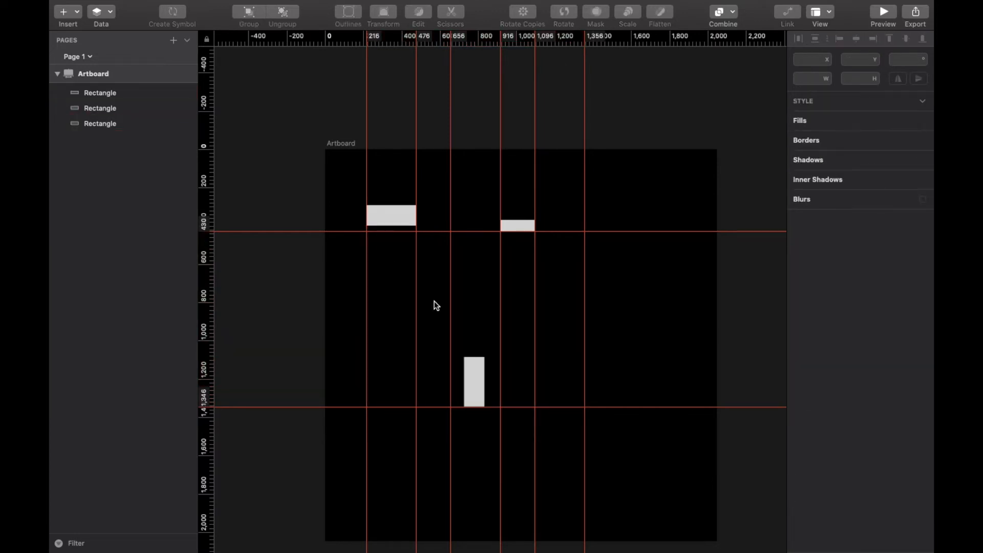
Step: Move the rotated rectangle to X 1583, Y 1086, resting on the 1346 guide, and add a horizontal guide at 1086
left_click_drag(471, 367, 637, 359)
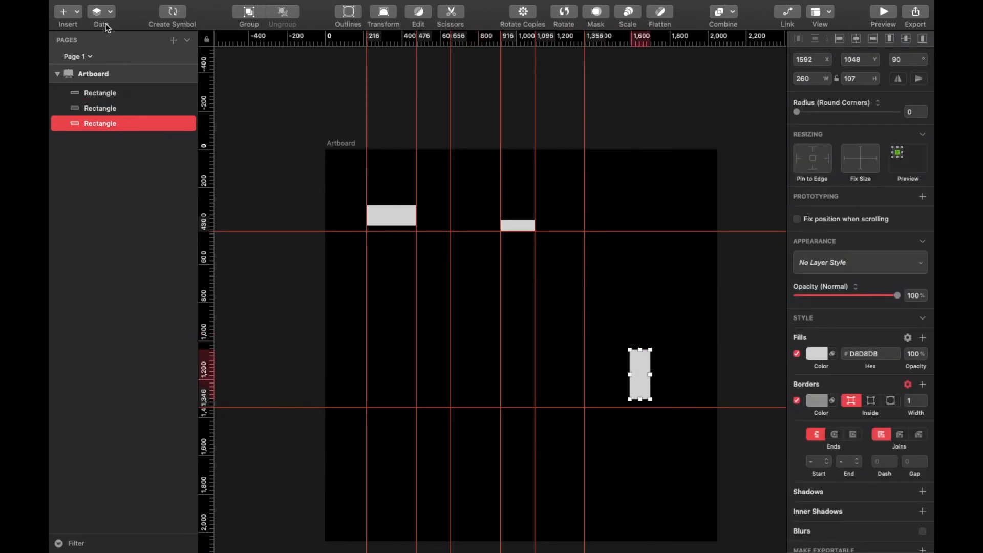
key("Return")
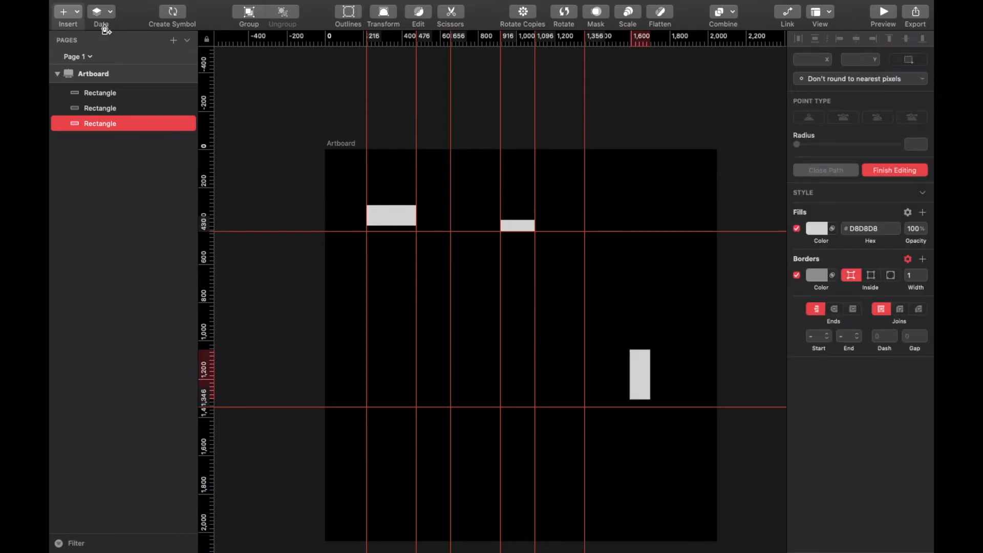
left_click(78, 14)
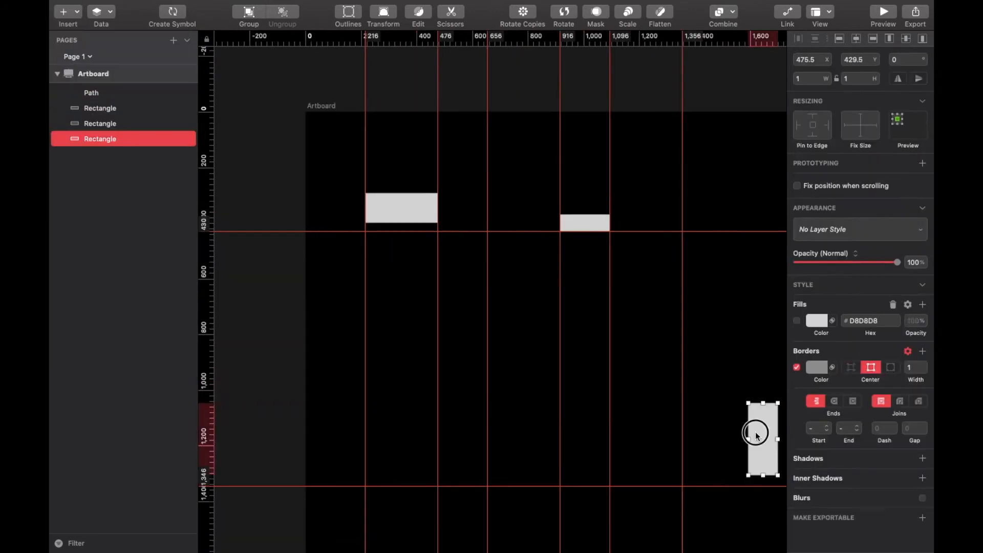
left_click_drag(751, 431, 753, 443)
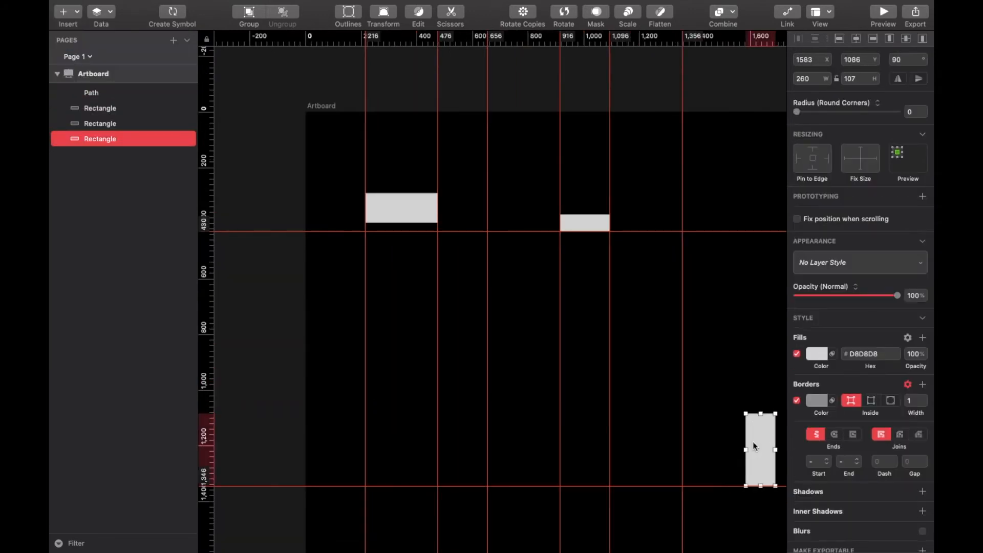
left_click(206, 414)
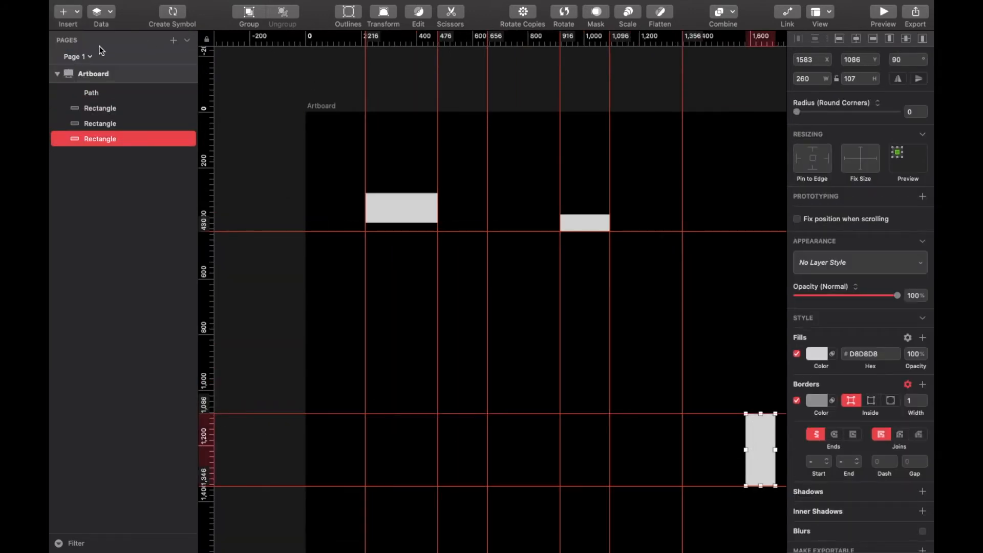
Step: Draw a closed V-shaped path between the 430 and 1346 guides, spanning X 216 to 1356, with its inner vertex on the 1086 guide
key("v")
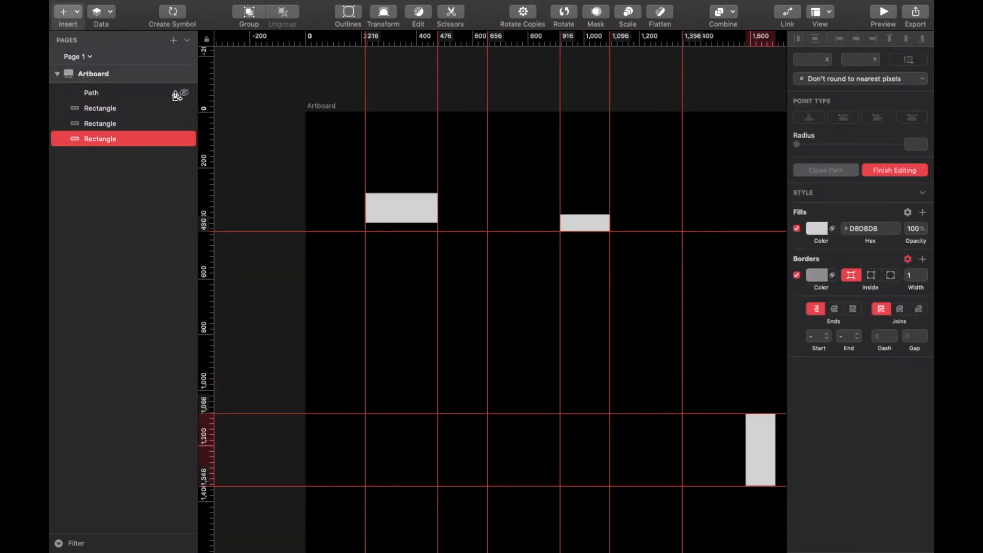
left_click(438, 232)
left_click(366, 232)
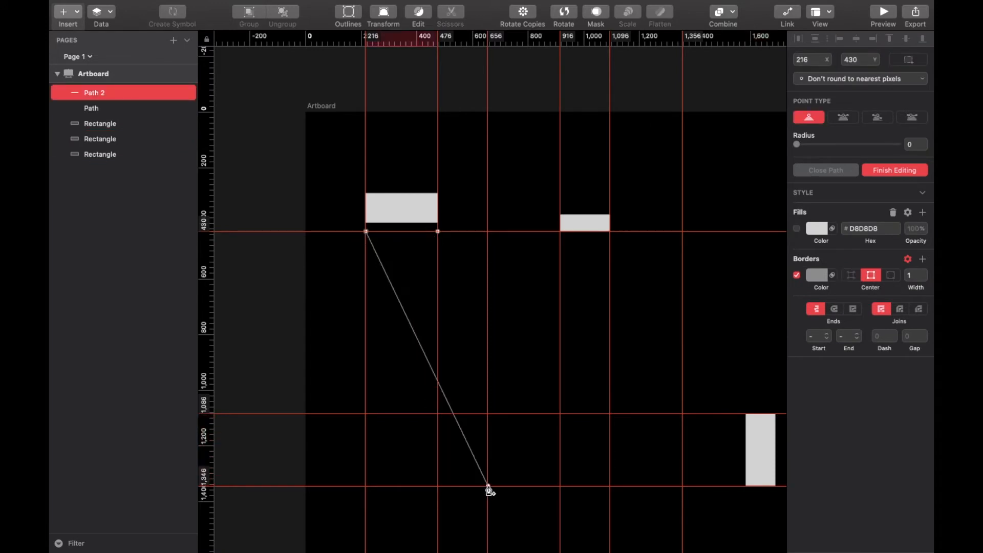
left_click(488, 486)
left_click(561, 485)
left_click(682, 231)
left_click(610, 231)
left_click(525, 413)
left_click(437, 232)
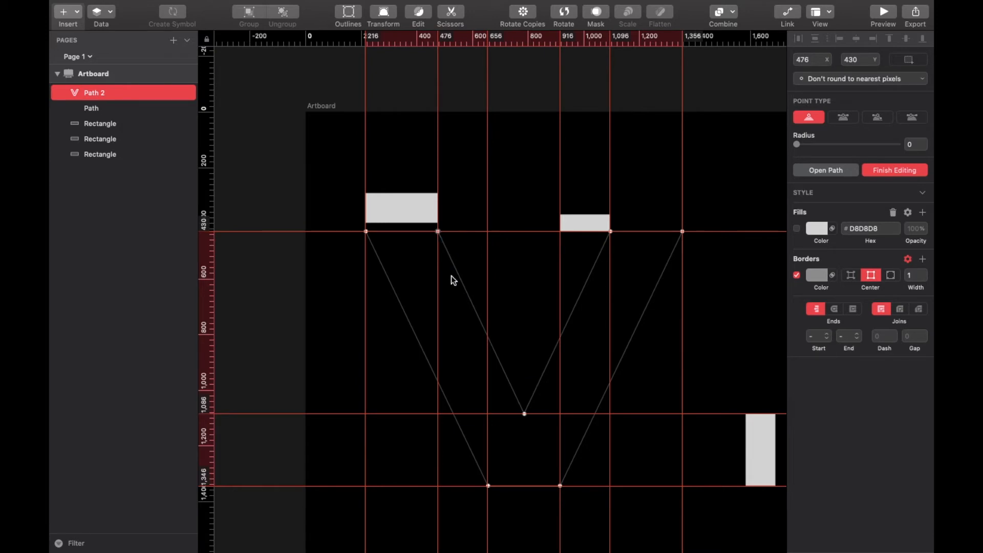
Step: Enable the D8D8D8 fill on the V-shaped path and finish editing it
scroll(424, 306, "down", 1)
scroll(424, 306, "right", 2)
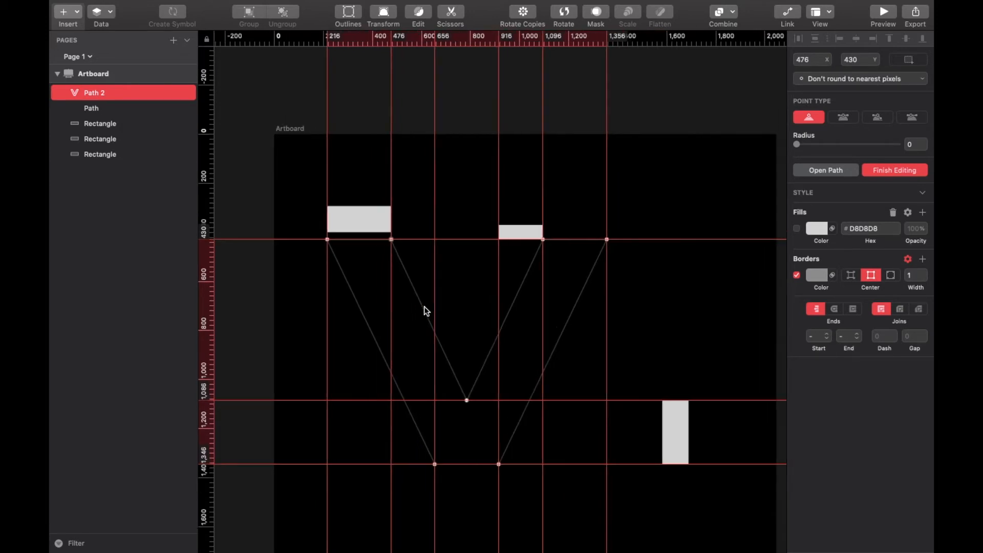
scroll(424, 306, "right", 2)
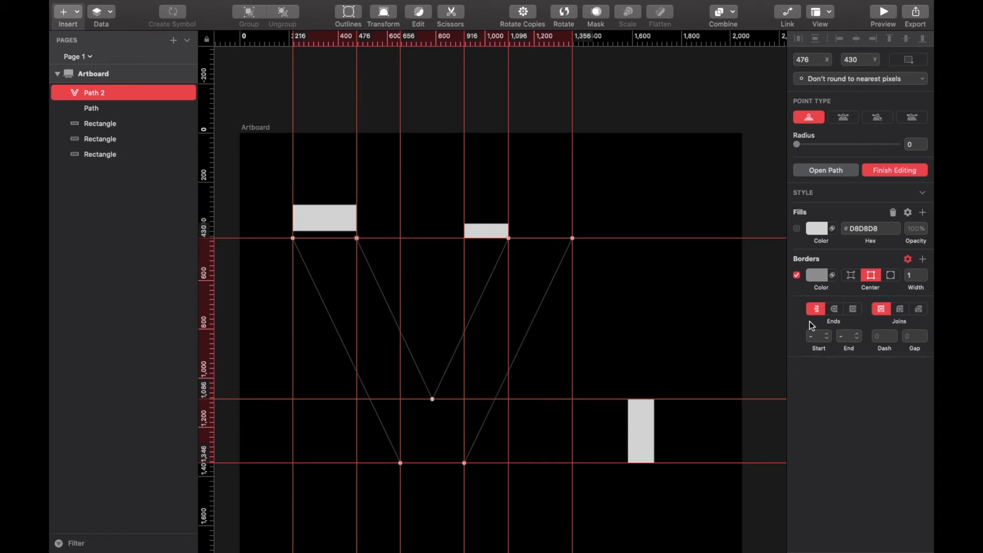
left_click(797, 228)
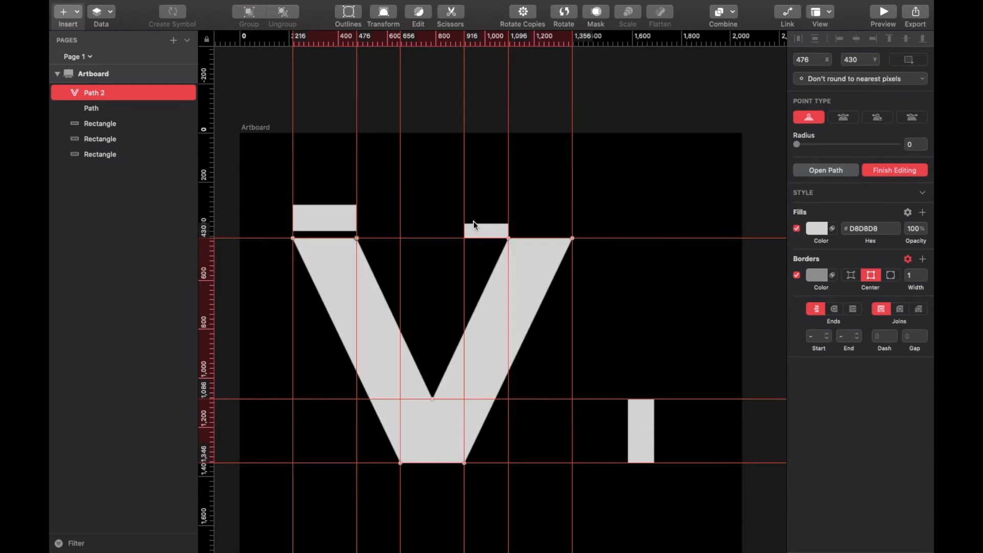
left_click(481, 179)
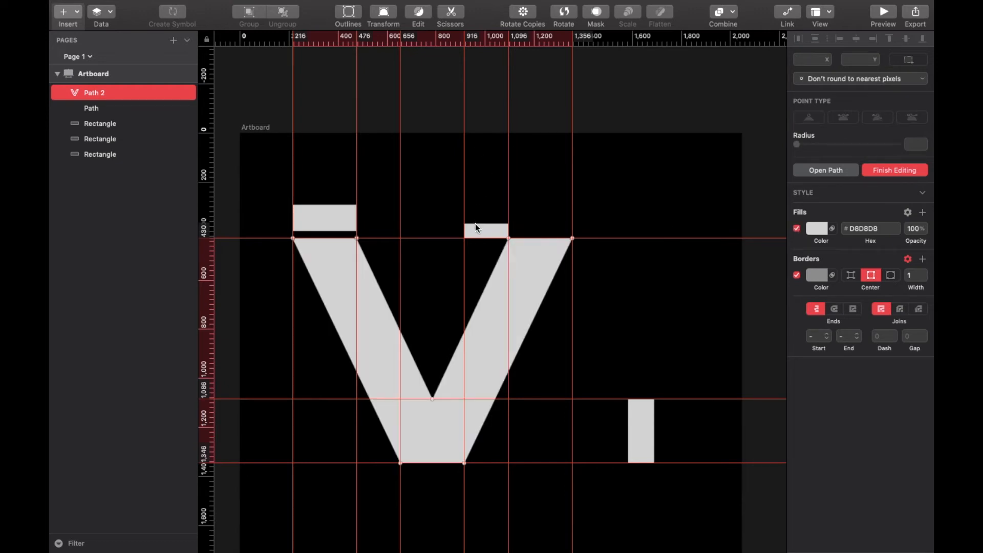
key("Escape")
Step: Move the three measuring rectangles into the empty area of the artboard below the V
left_click_drag(491, 230, 405, 531)
left_click_drag(636, 418, 441, 542)
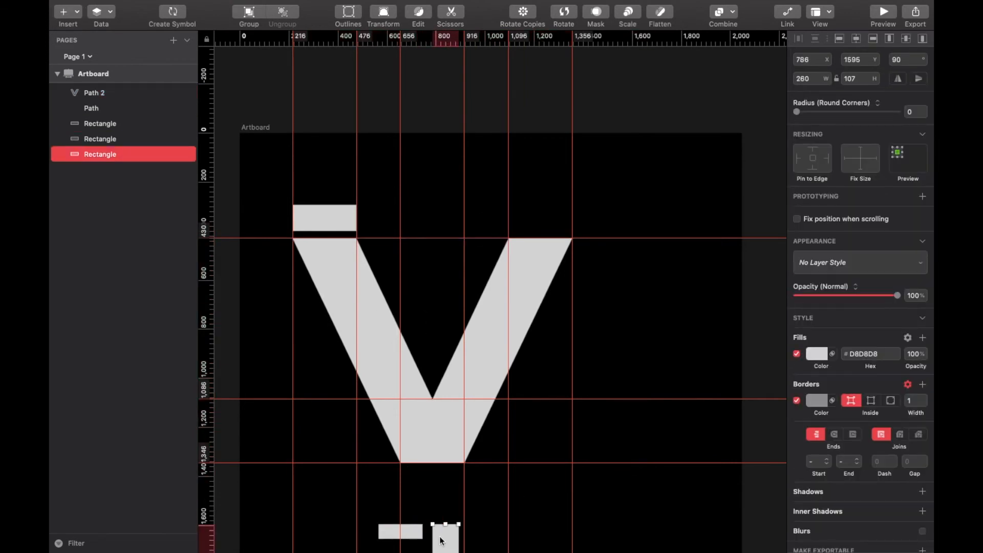
left_click_drag(329, 224, 330, 521)
Step: Round the V's two inner upper corner points at X 476 and 1096 with a radius of 73
left_click(351, 270)
key("Return")
left_click(334, 216)
left_click_drag(334, 216, 527, 273)
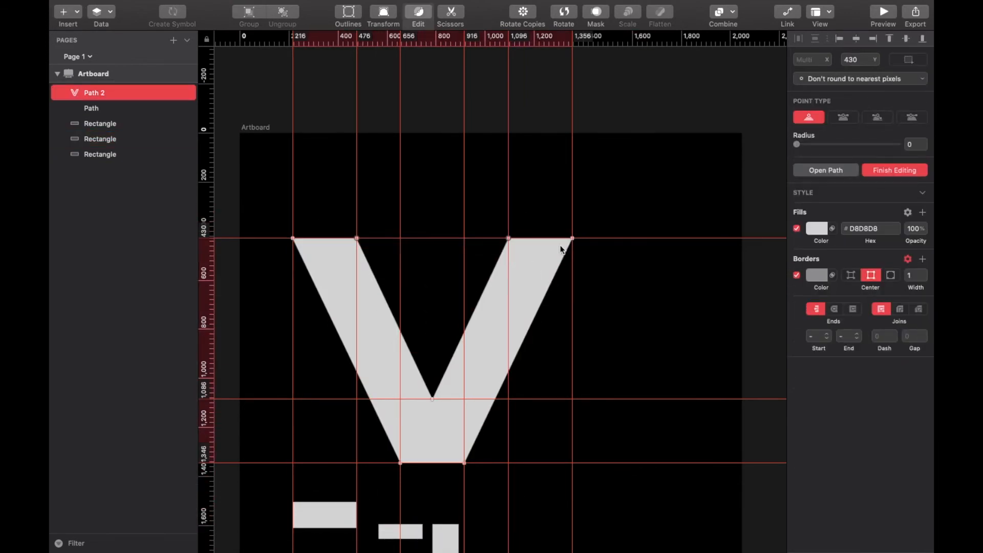
left_click_drag(797, 144, 869, 148)
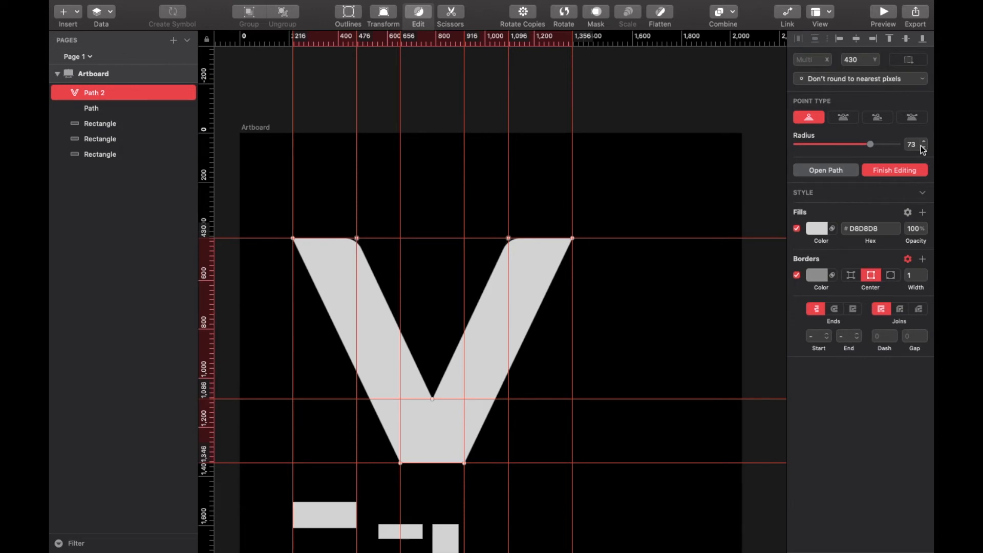
left_click(532, 269)
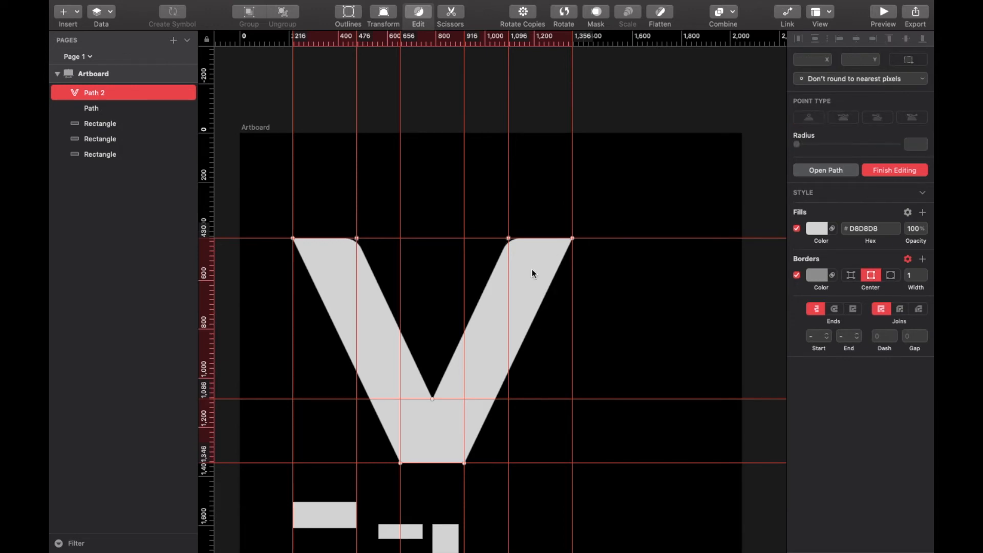
key("Escape")
Step: Delete the stray 1 by 1 path beneath the V shape in the layer order
scroll(684, 343, "down", 3)
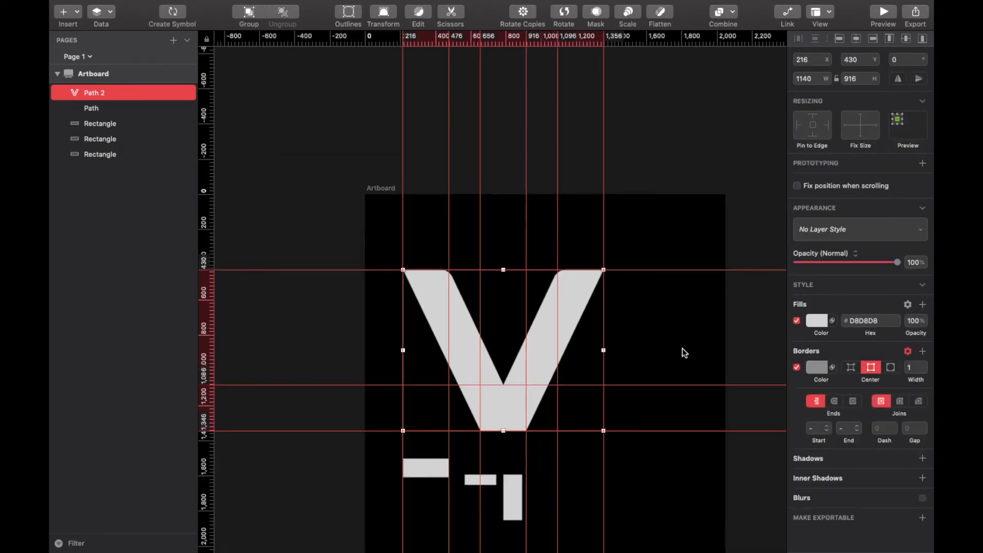
scroll(682, 348, "up", 5)
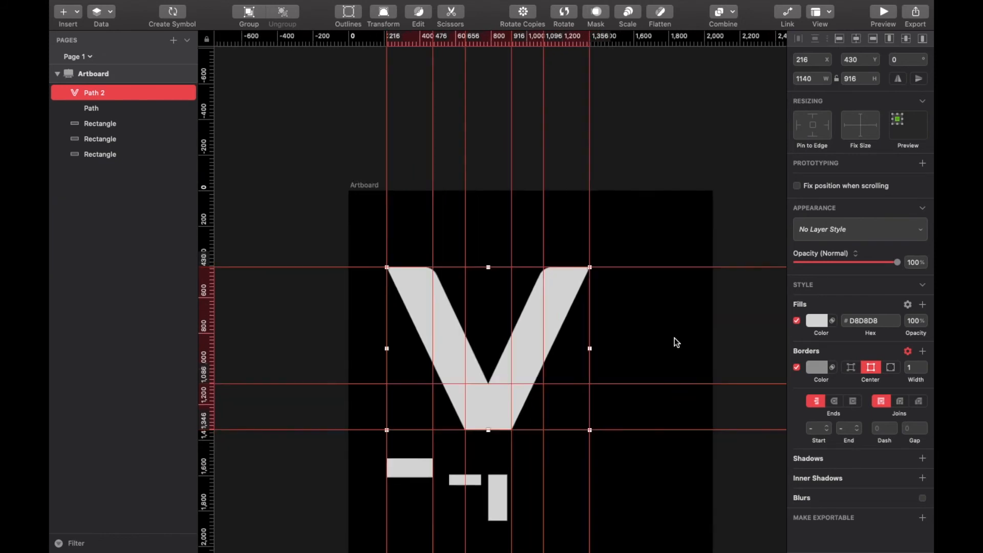
scroll(675, 338, "up", 1)
scroll(441, 311, "down", 2)
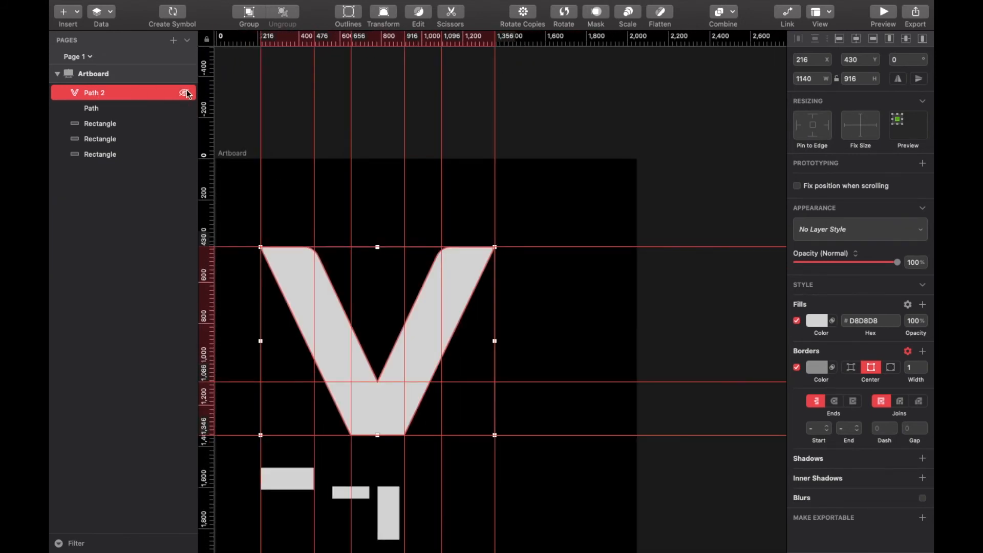
left_click(105, 105)
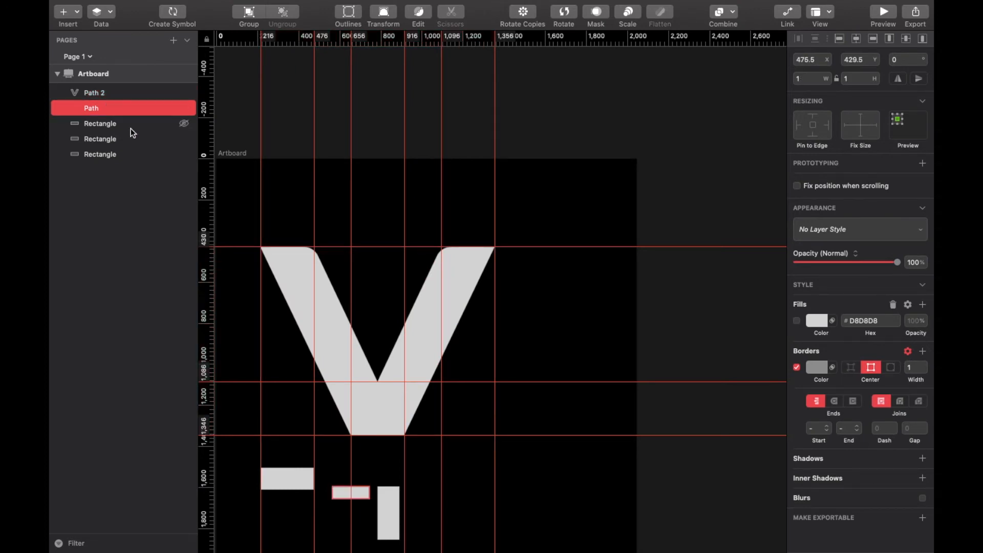
key("Delete")
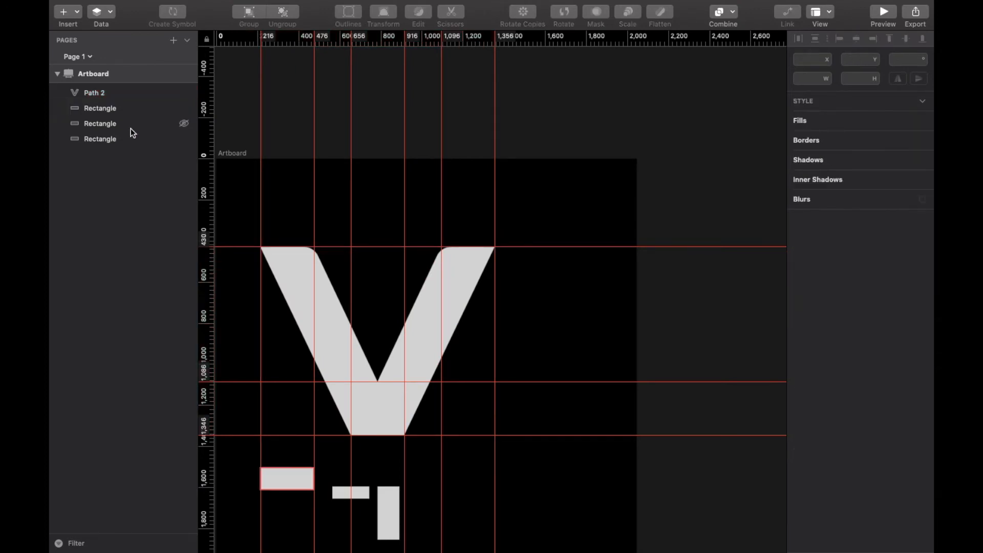
Step: Duplicate the V shape and move the copy horizontally to X 656, Y 430
left_click(98, 95)
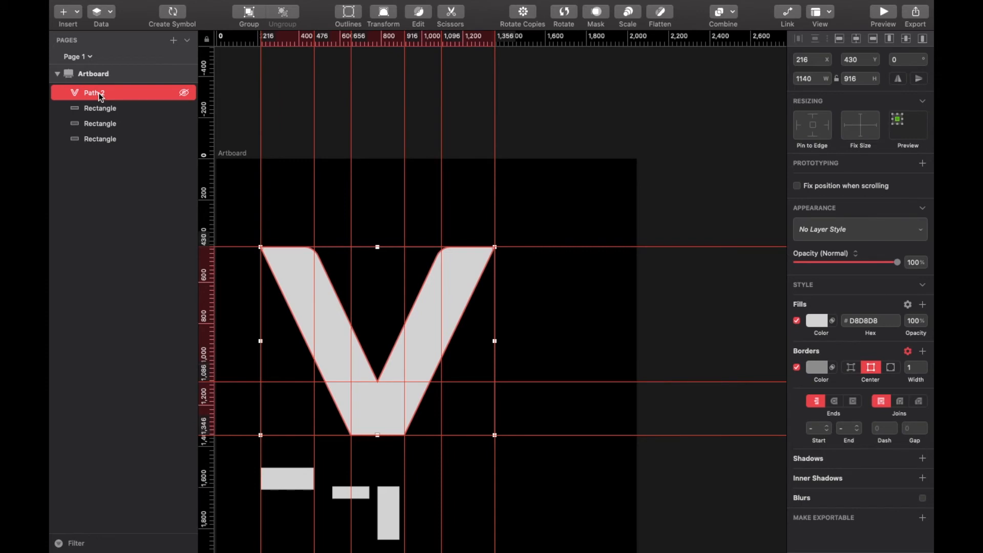
key("super+d")
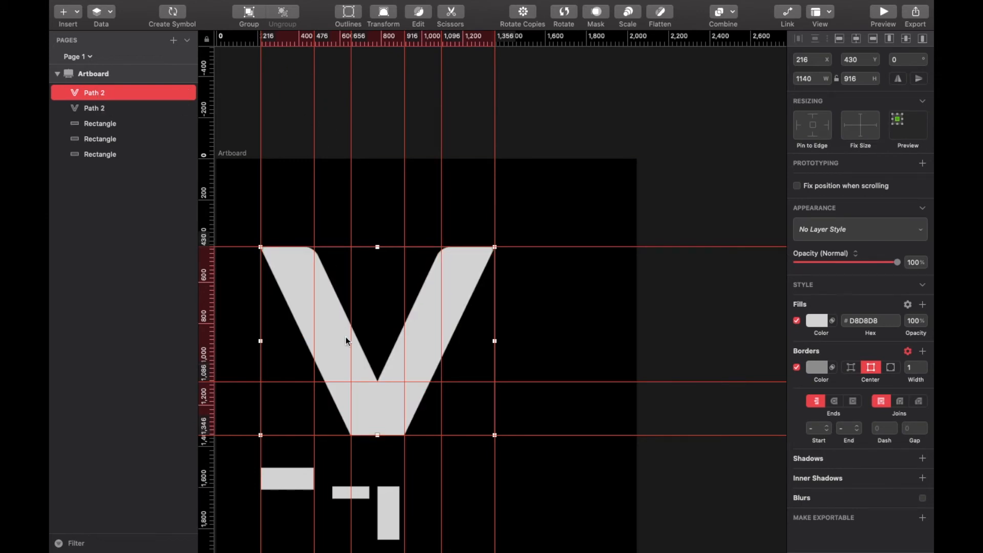
left_click_drag(330, 335, 419, 334)
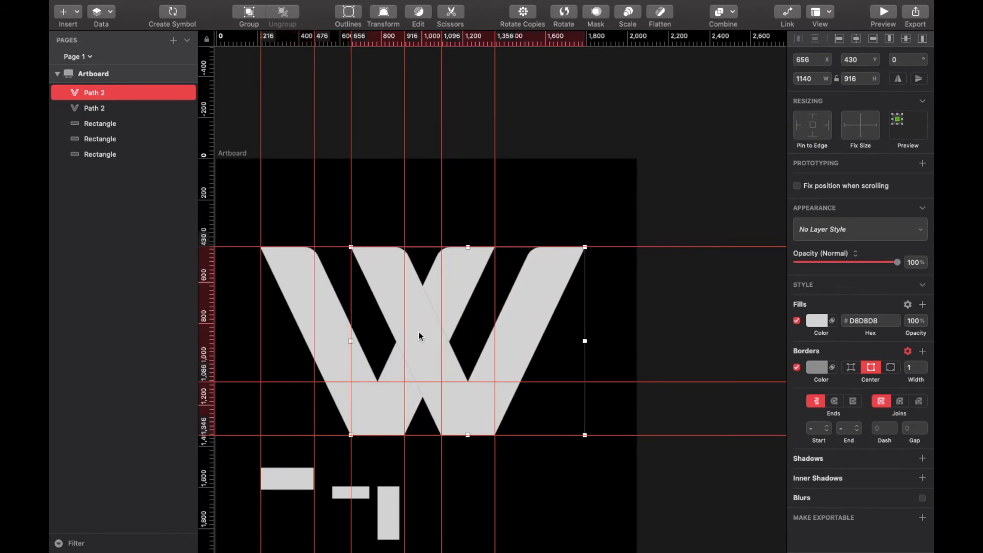
Step: Examine how the copied V aligns with the guides and how the overlapping W form looks overall
scroll(419, 333, "up", 5)
scroll(419, 336, "up", 5)
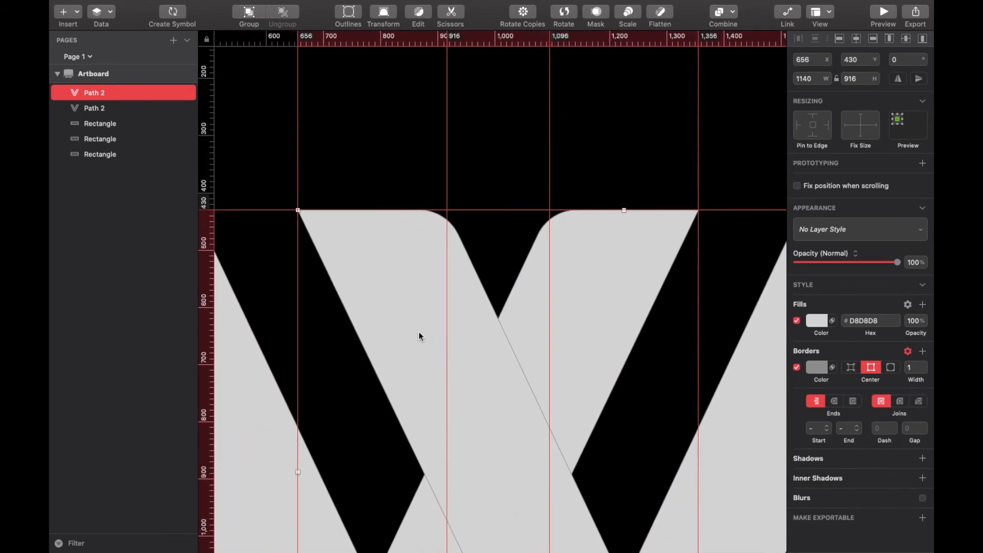
scroll(419, 334, "up", 5)
scroll(409, 323, "left", 5)
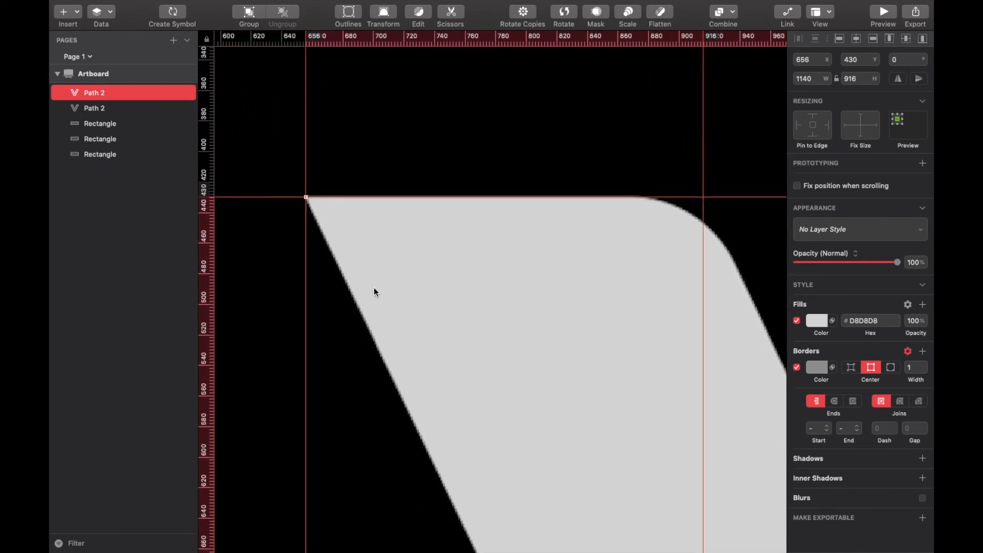
scroll(690, 209, "down", 10)
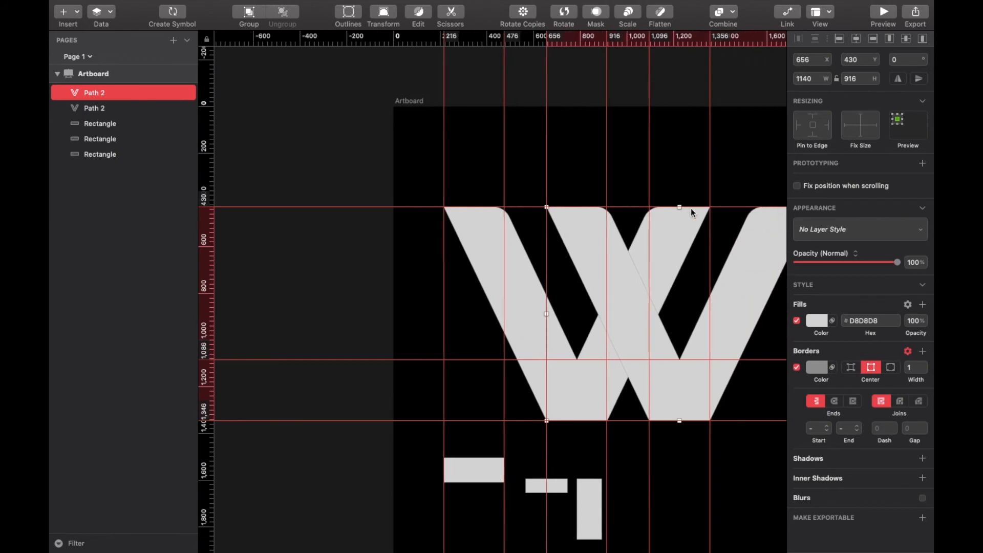
scroll(690, 208, "down", 8)
scroll(690, 207, "down", 5)
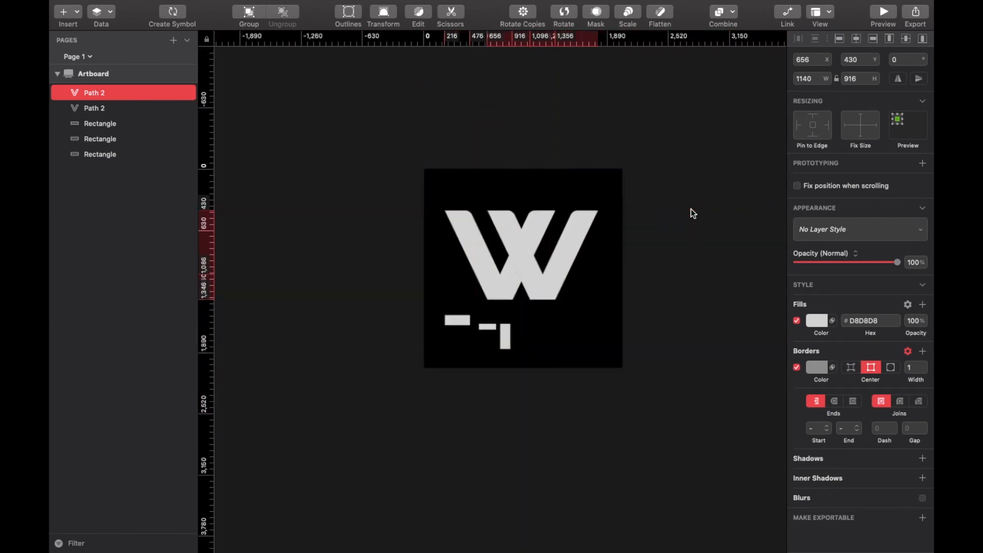
scroll(690, 208, "up", 4)
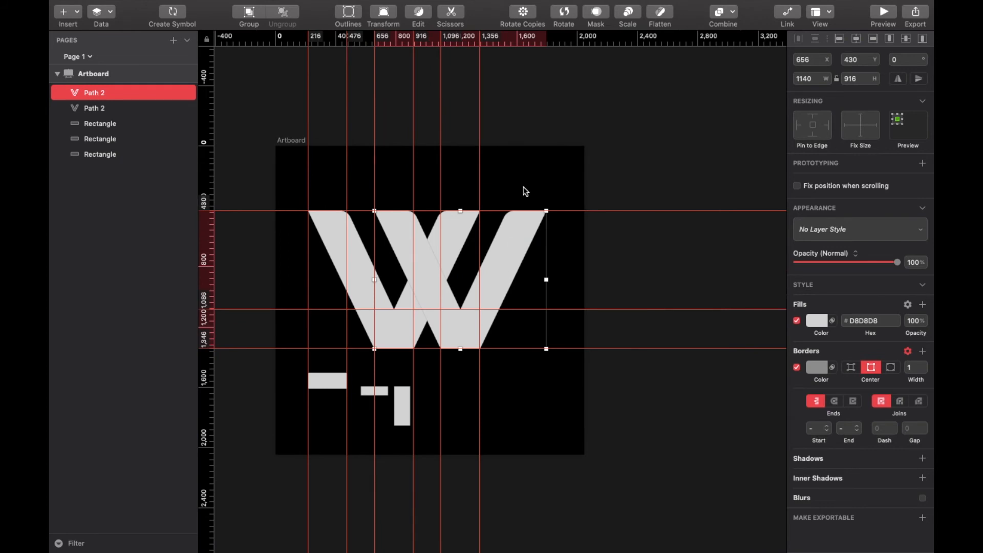
Step: Duplicate the second V at X 656 and rename the copy K Seed
left_click(545, 97)
left_click(509, 220)
key("super+d")
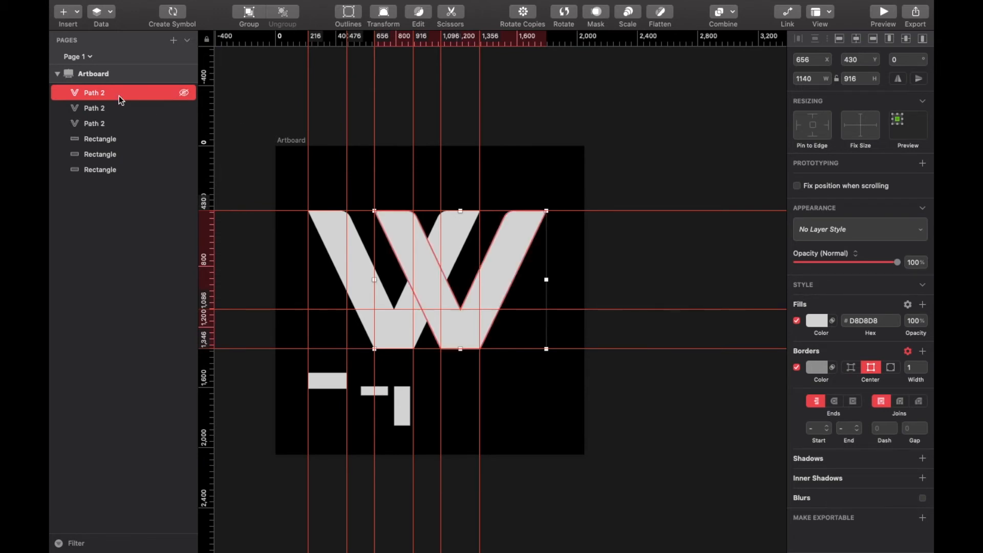
double_click(89, 93)
type("K Lo")
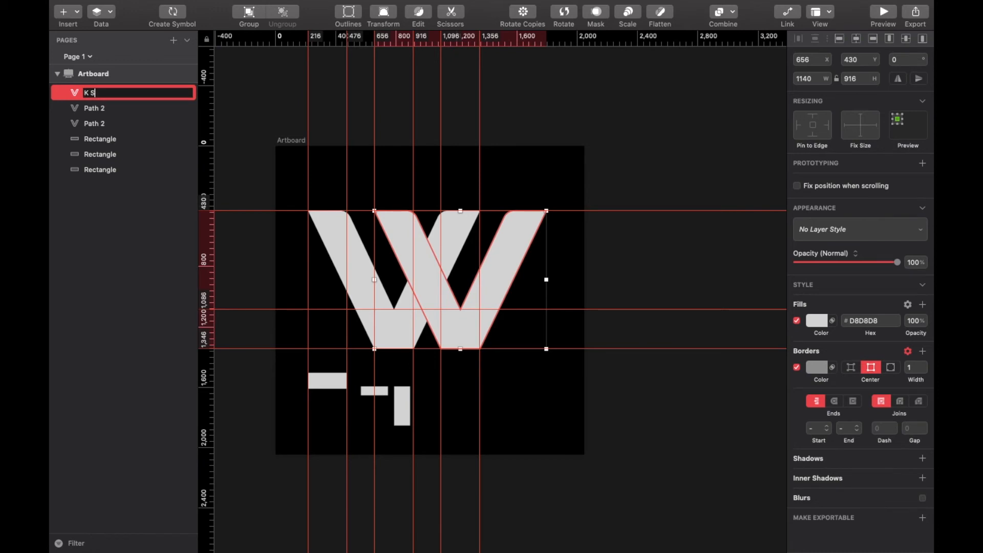
type("eed")
key("Return")
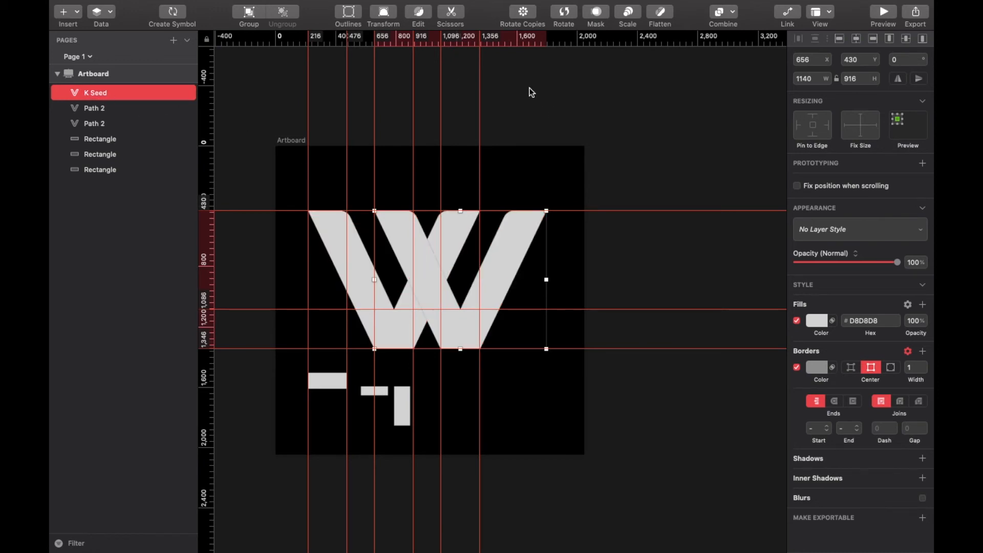
Step: Rotate the K Seed shape by 180 degrees
left_click(569, 15)
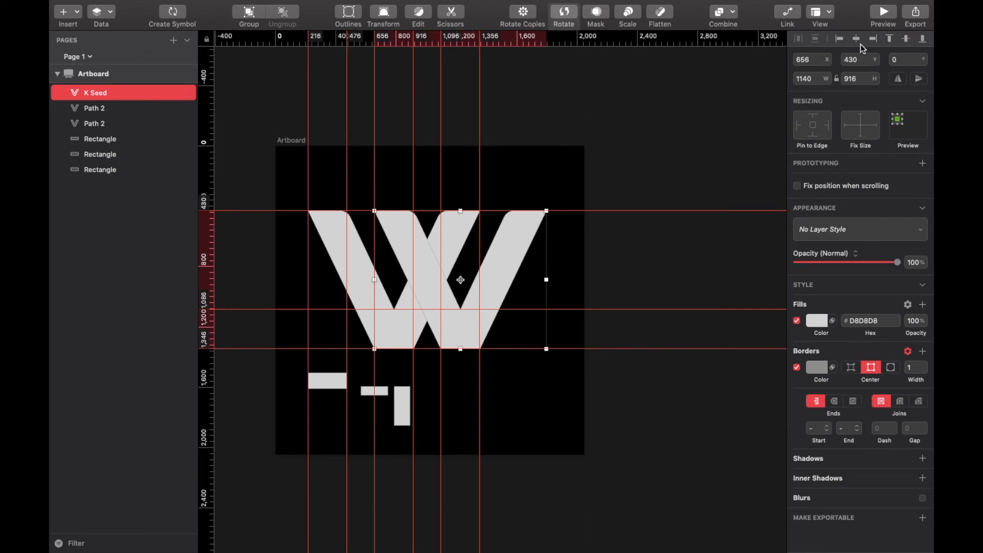
left_click(896, 60)
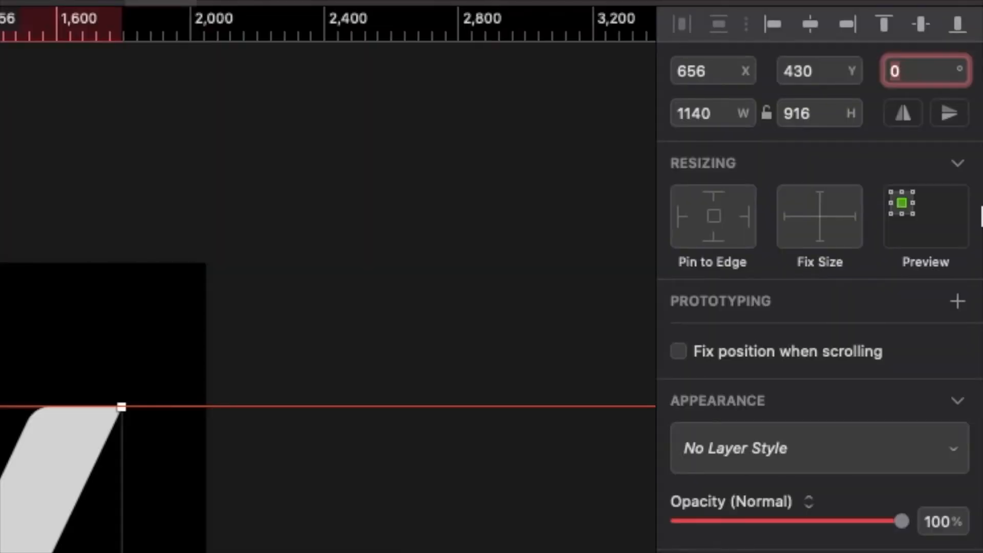
type("180")
key("Return")
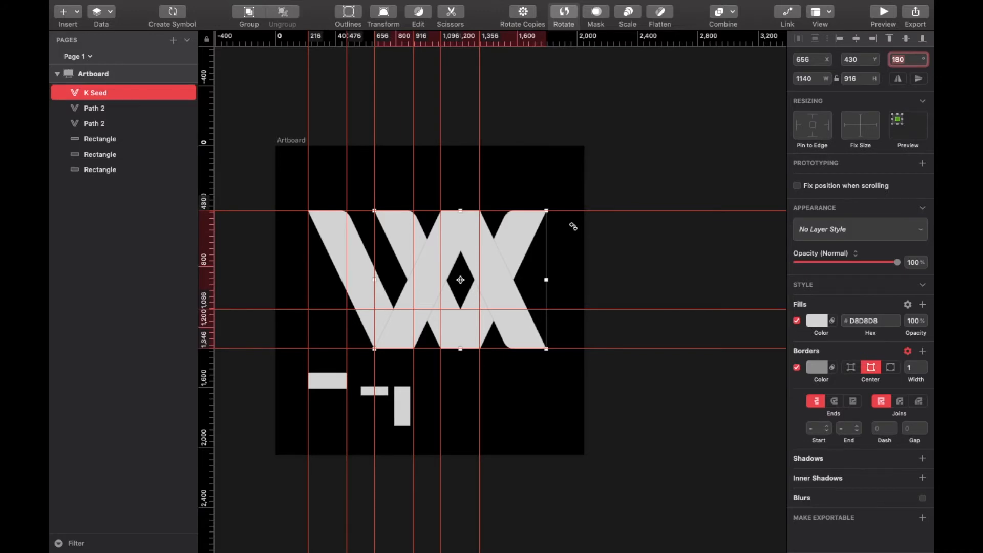
scroll(487, 303, "up", 3)
scroll(487, 303, "up", 3)
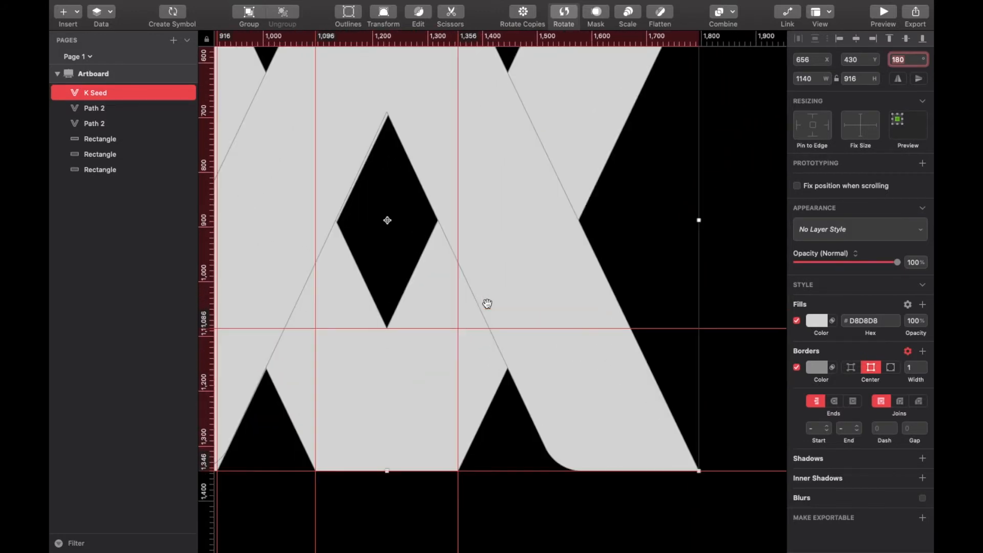
scroll(486, 304, "down", 4)
key("Escape")
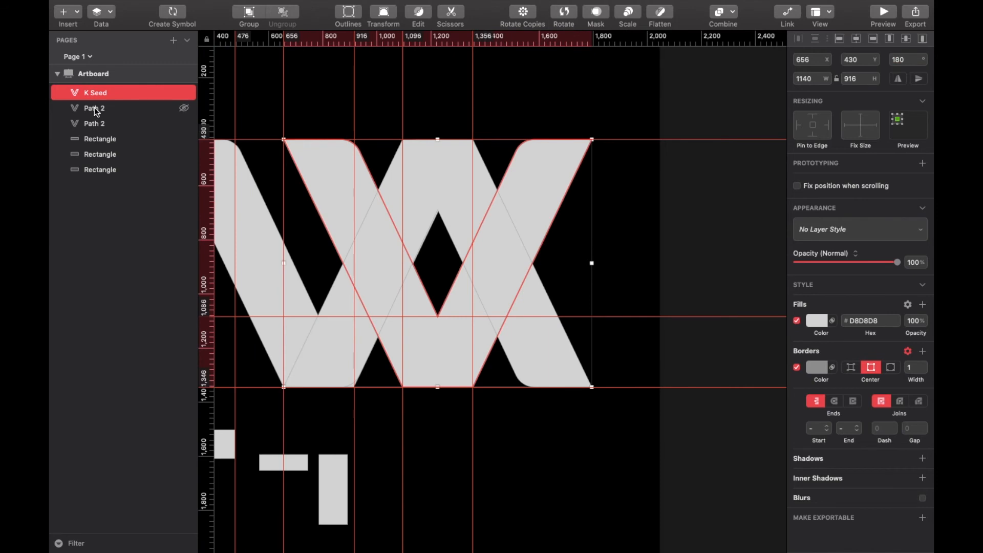
Step: Duplicate the second upright V and combine the copy with the K Seed shape using Difference
left_click(109, 107)
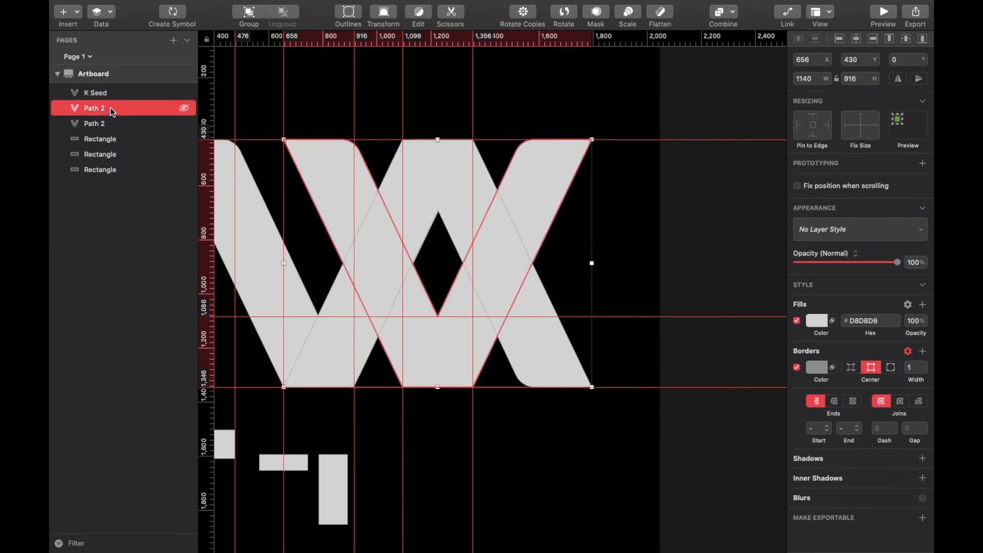
key("super+d")
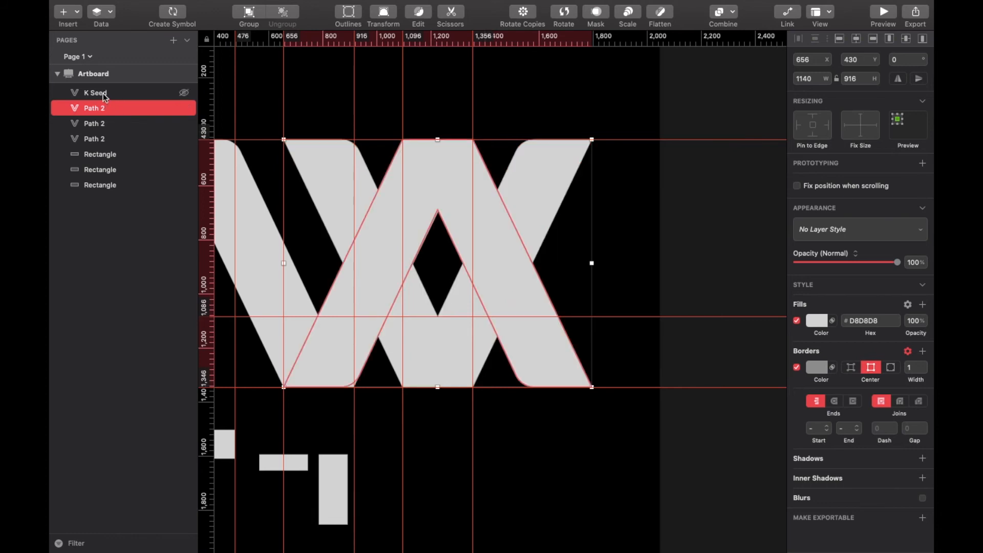
left_click(105, 97, "shift")
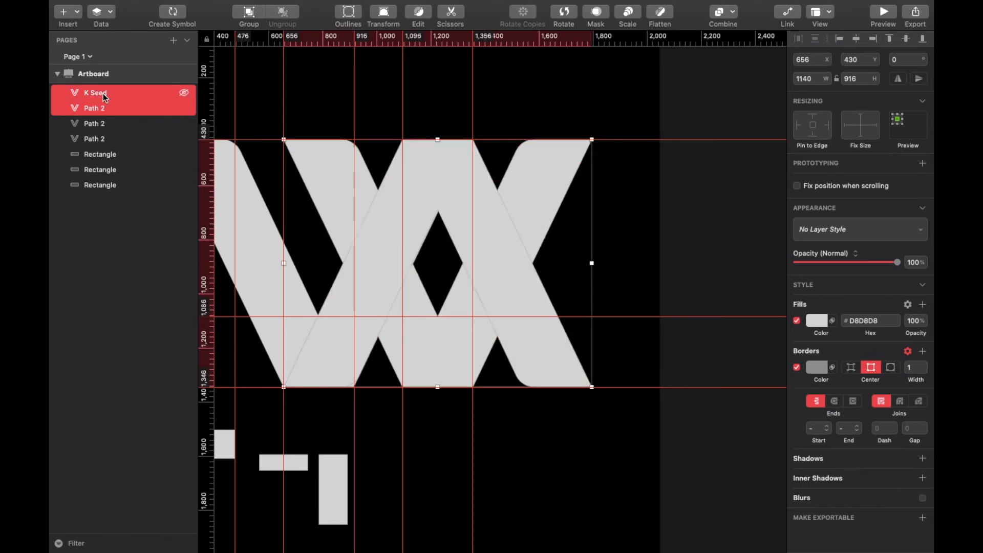
left_click(739, 15)
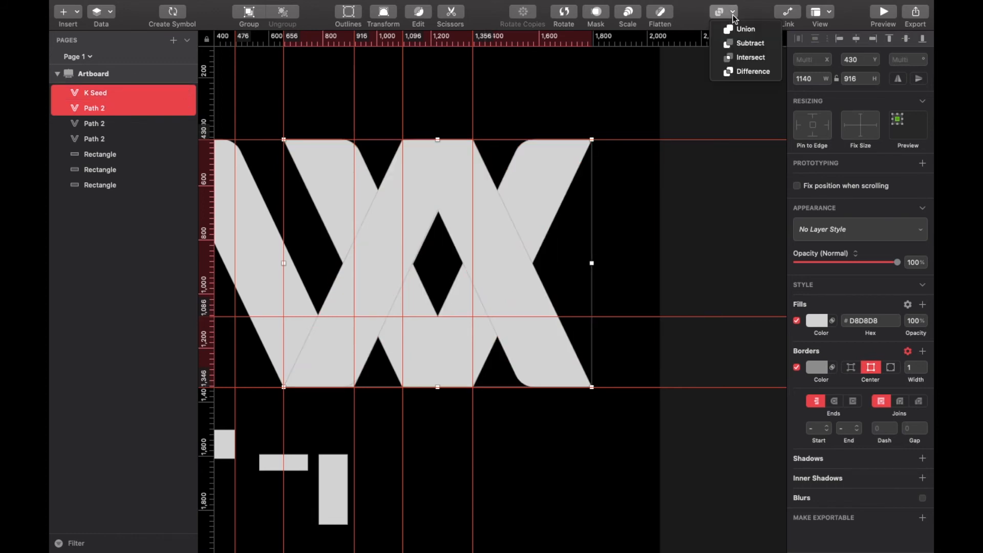
left_click(743, 71)
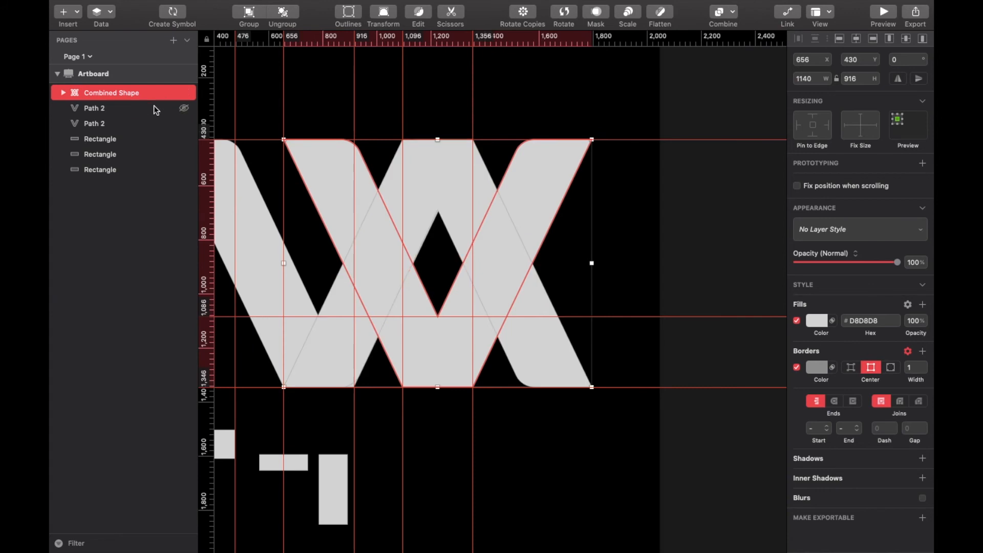
Step: Hide both original V paths so that only the combined shape shows
left_click(183, 109)
left_click(184, 122)
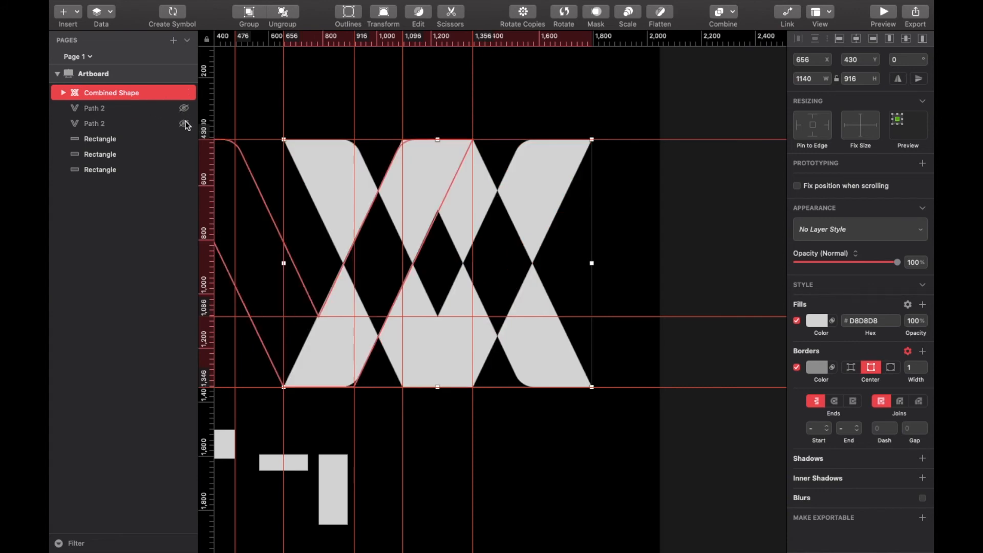
scroll(562, 231, "down", 3)
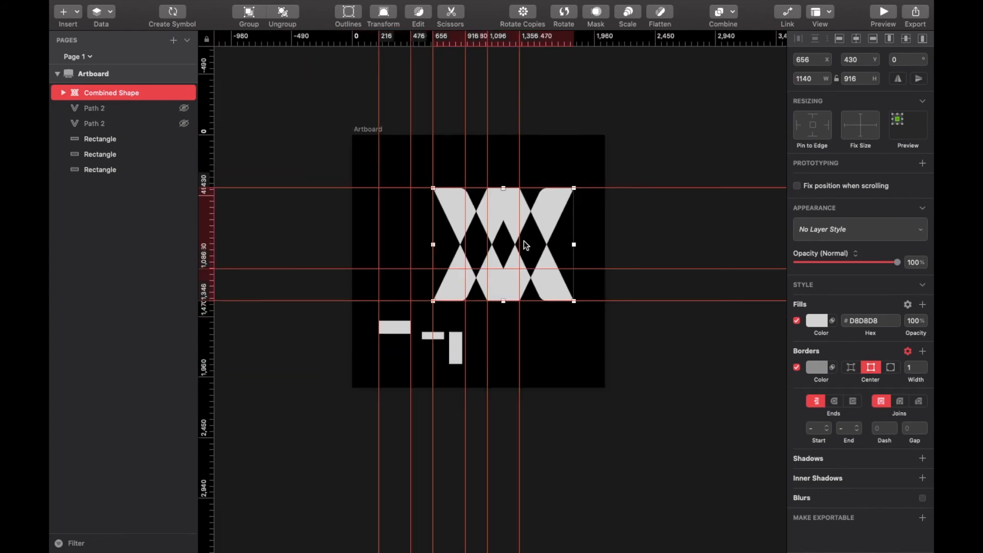
scroll(550, 244, "up", 3)
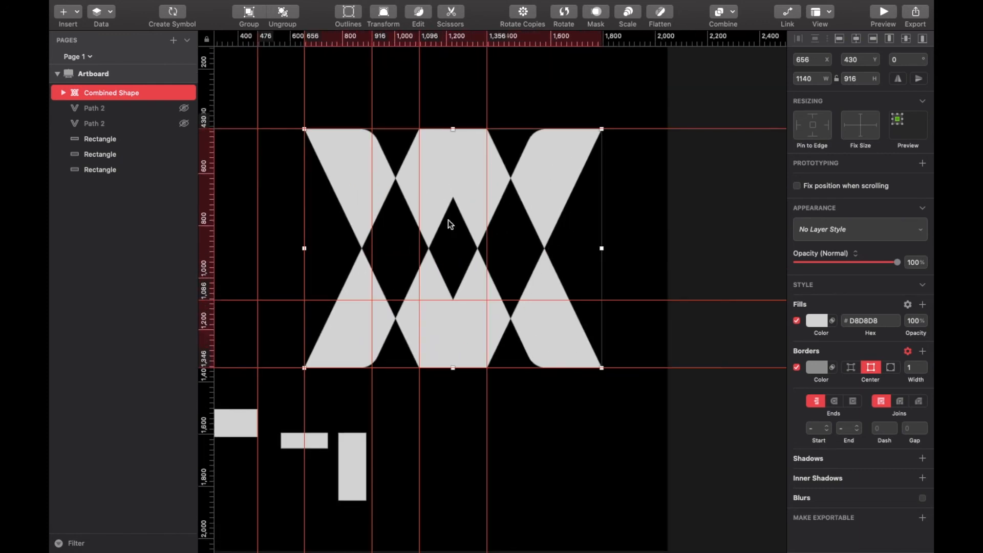
Step: Cut away every segment of the combined shape with Scissors except the lower-right piece that forms the K's leg
left_click(451, 12)
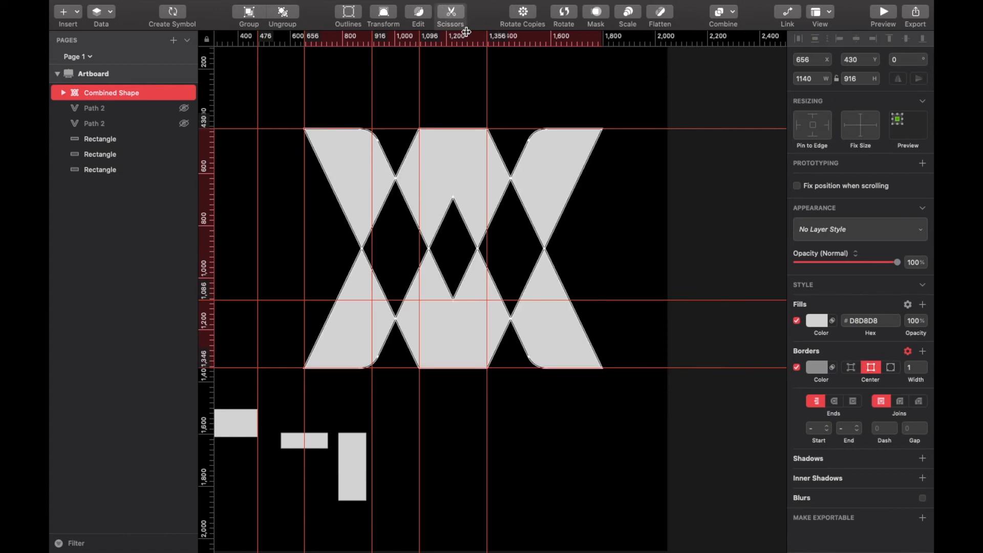
left_click(576, 182)
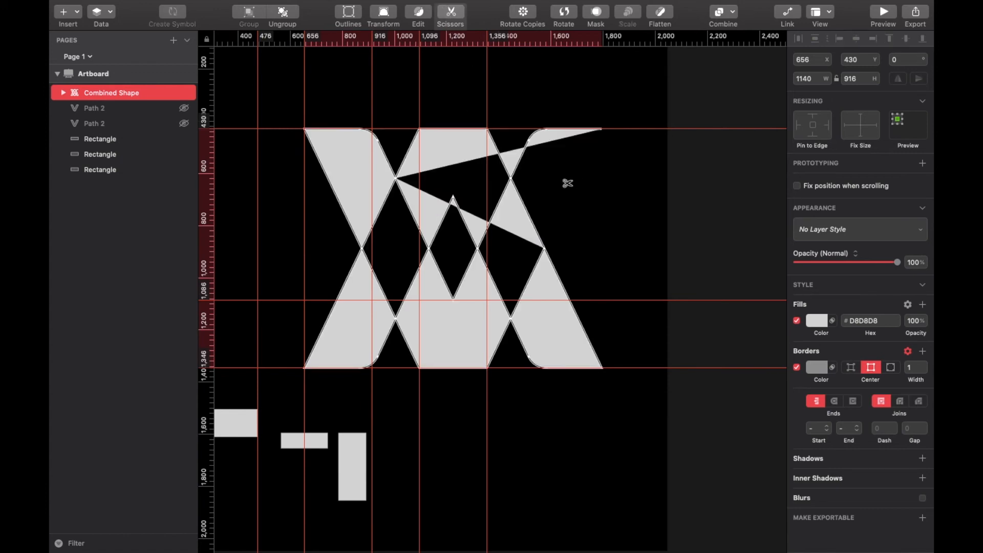
left_click(509, 182)
left_click(494, 282)
left_click(503, 334)
left_click(498, 159)
left_click(405, 153)
left_click(439, 229)
left_click(472, 256)
left_click(384, 198)
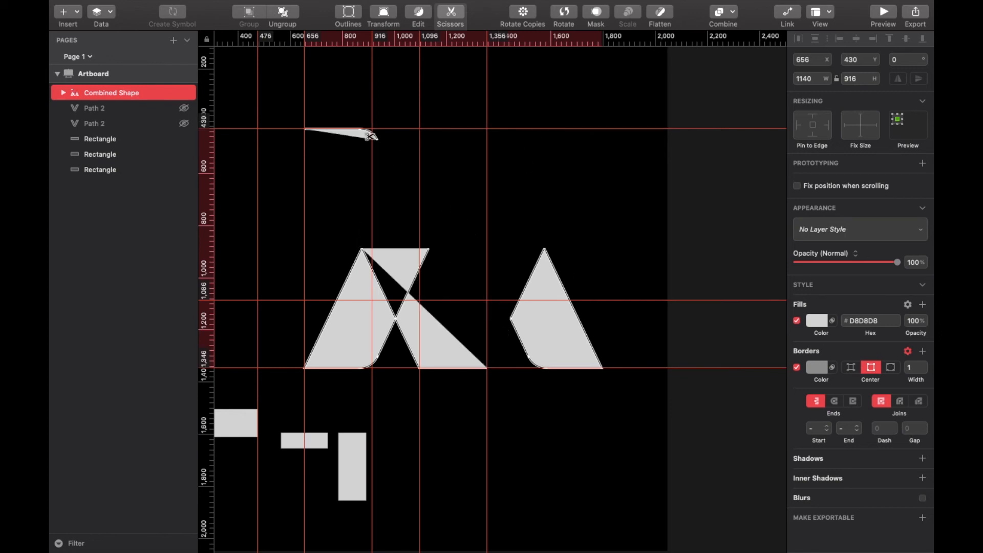
left_click(373, 136)
left_click(348, 271)
left_click(412, 283)
left_click(385, 341)
left_click(347, 368)
left_click(371, 364)
Step: Fill the K's leg piece with red DB0038
scroll(437, 255, "down", 5)
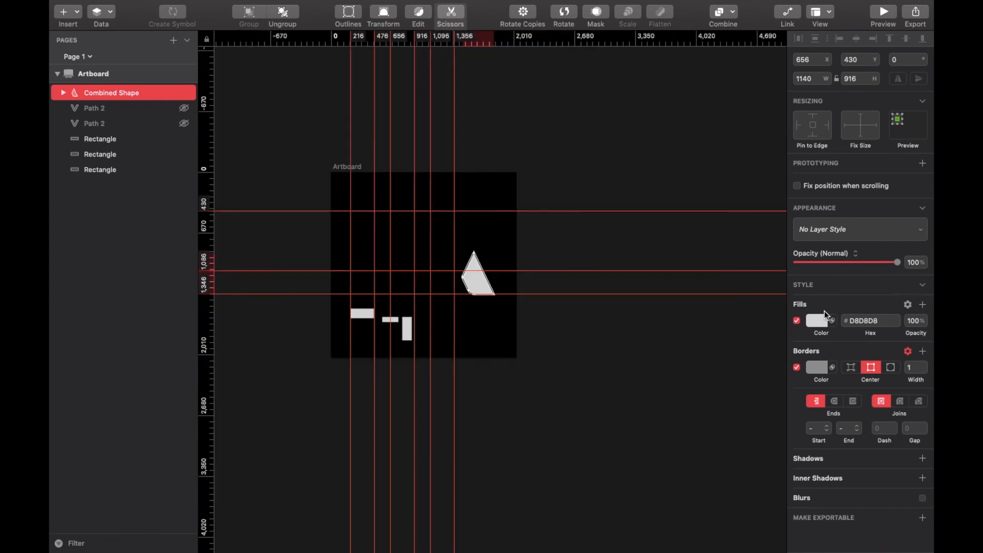
left_click(824, 320)
mouse_move(899, 422)
left_mouse_down()
mouse_move(917, 406)
mouse_move(924, 424)
mouse_move(926, 378)
mouse_move(920, 387)
left_mouse_up()
left_click_drag(898, 469, 901, 473)
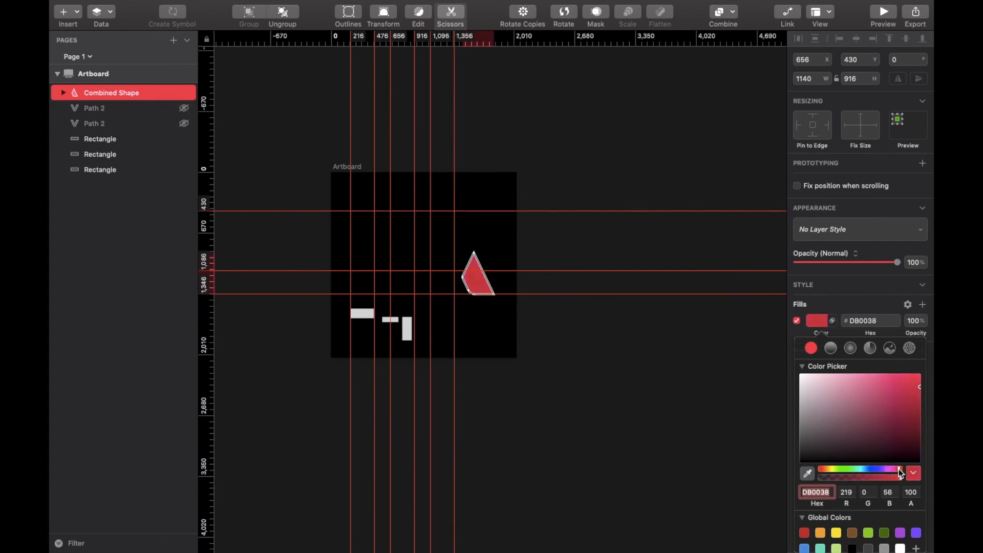
left_click(873, 284)
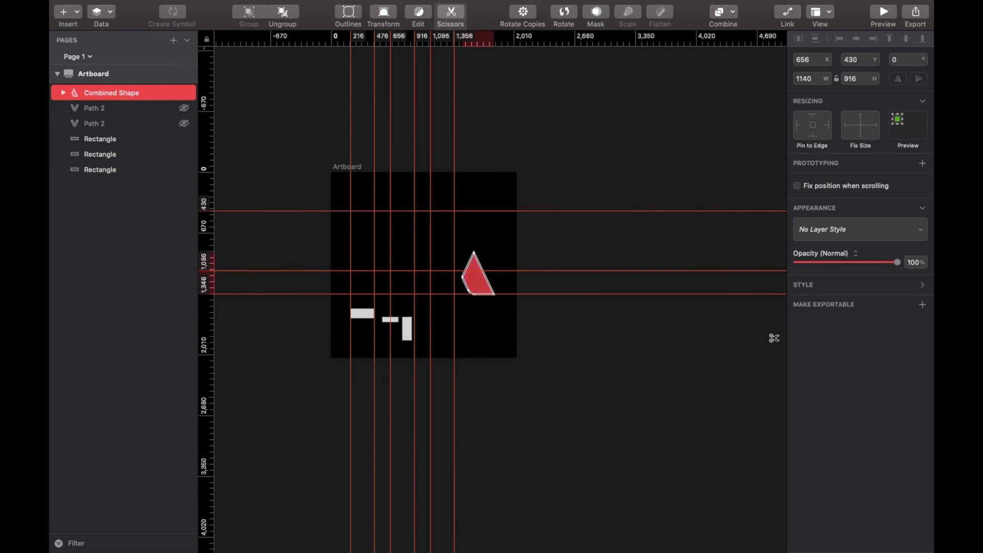
Step: Show both V paths again and check how the red leg meets the second V
left_click(184, 108)
left_click(183, 123)
scroll(430, 260, "up", 5)
scroll(426, 261, "up", 6)
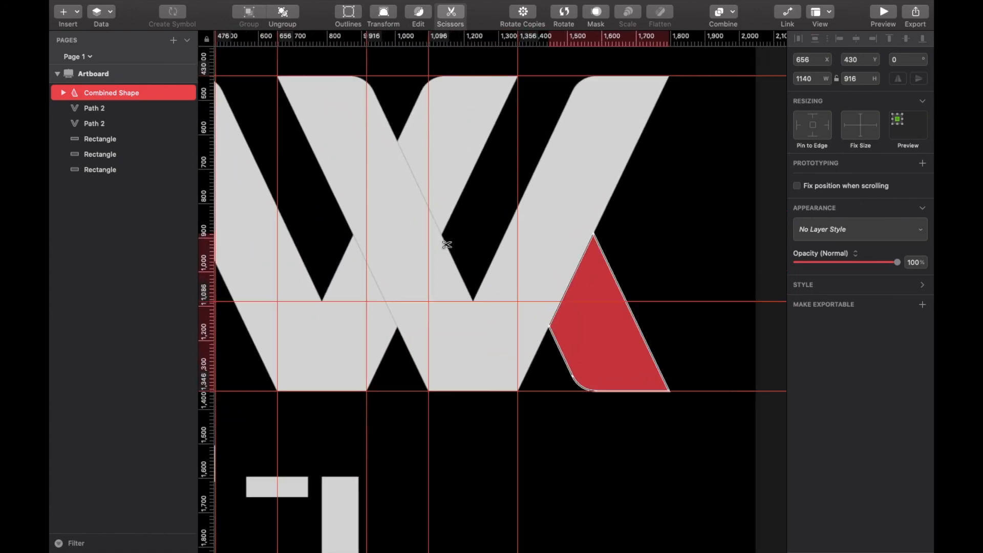
scroll(447, 245, "up", 4)
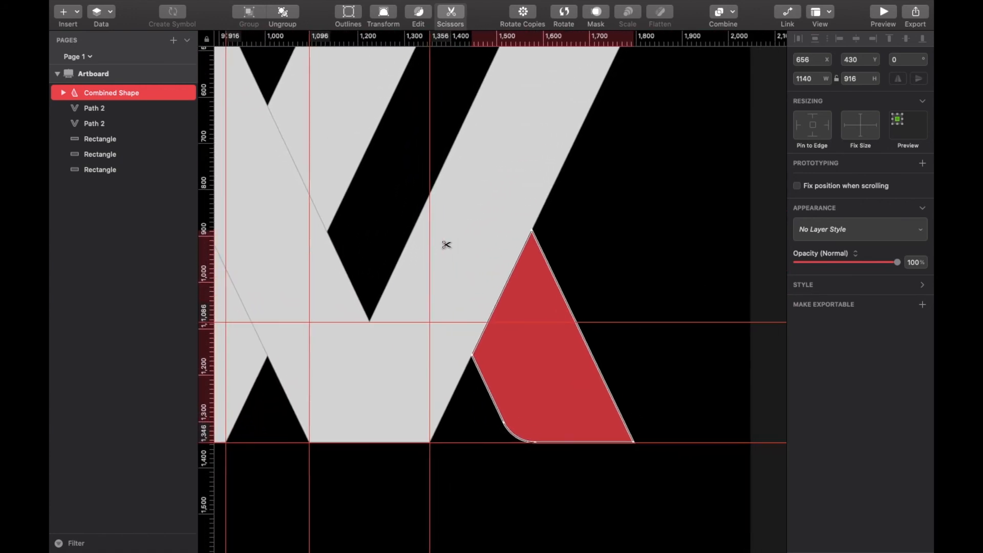
scroll(568, 229, "down", 1)
scroll(527, 285, "down", 5)
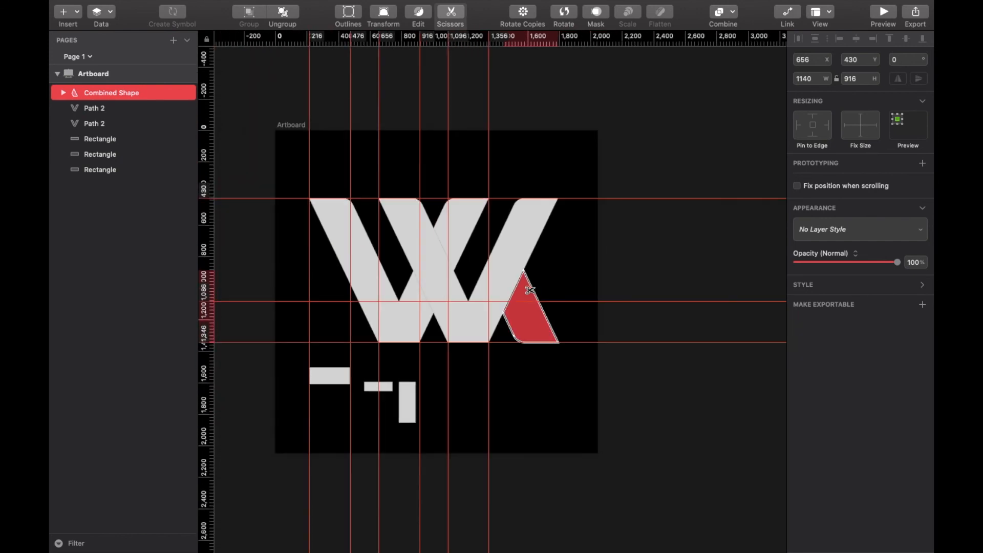
Step: Add a shadow to the second V with an X offset of -30 and a larger, softer blur
left_click(103, 109)
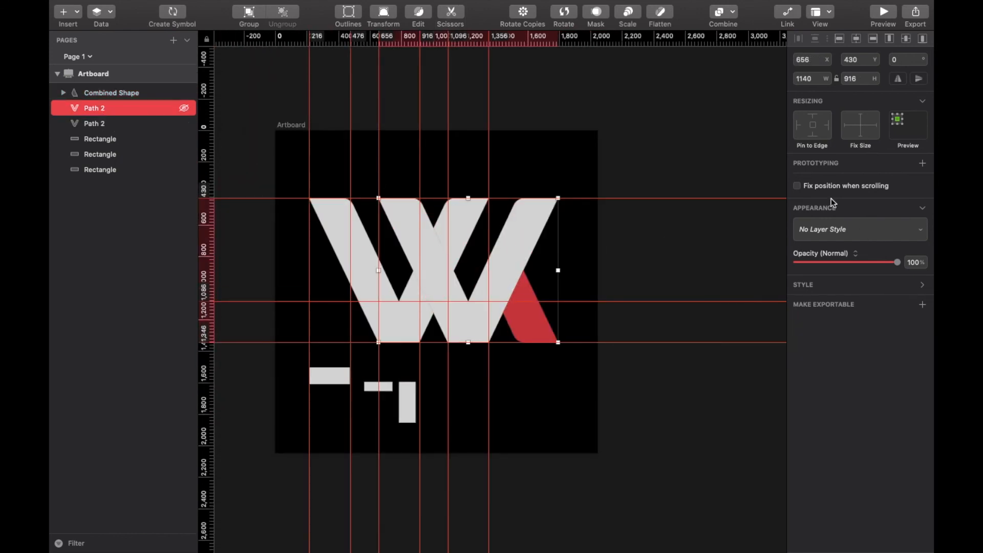
left_click(804, 284)
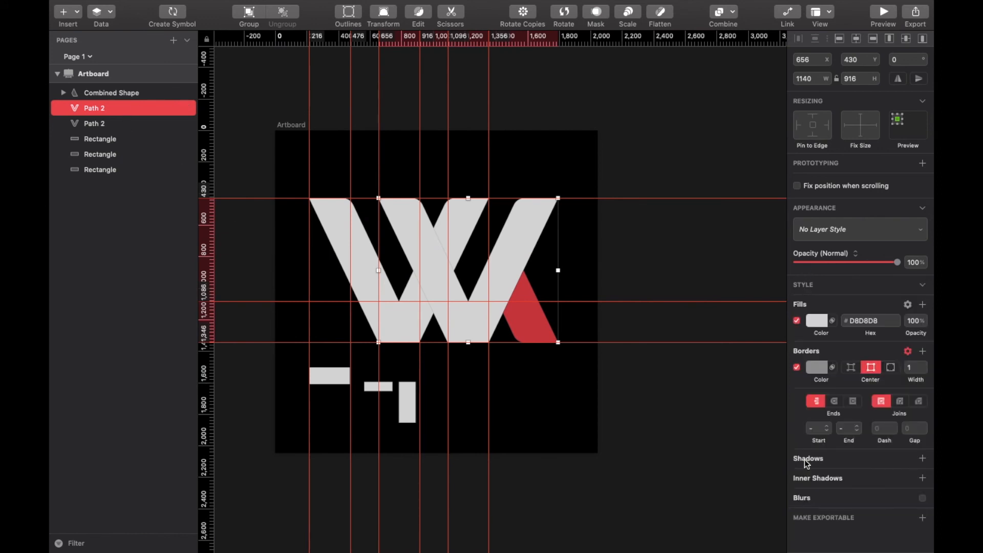
scroll(804, 460, "down", 1)
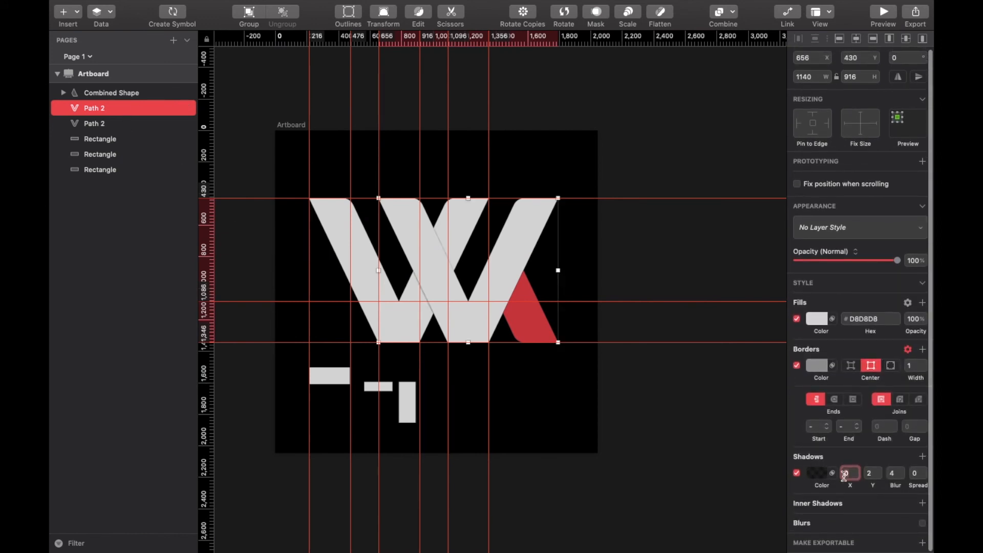
left_click_drag(848, 482, 836, 500)
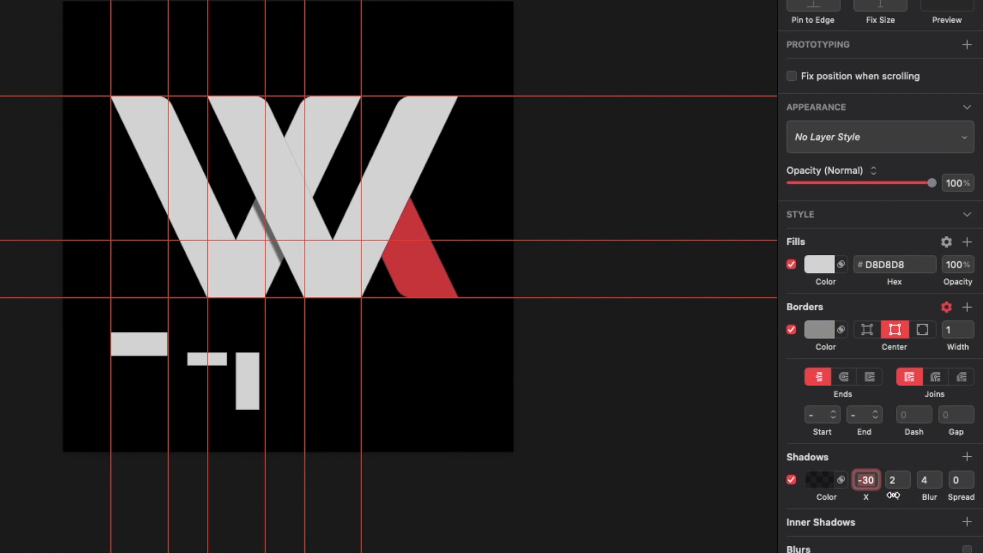
left_click_drag(918, 494, 973, 496)
left_click(714, 191)
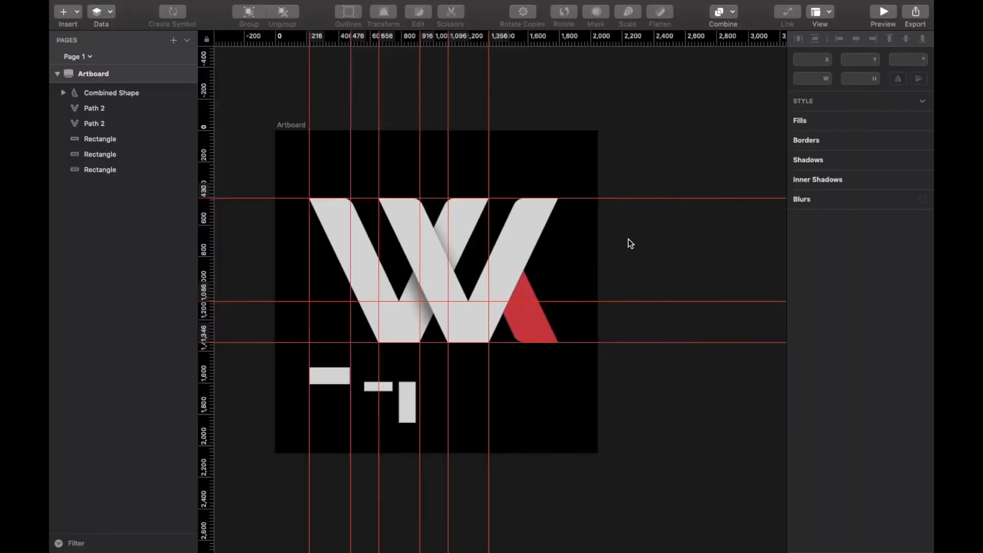
Step: Nudge the red leg about 26 px to the right to open a gap beside the second V
scroll(558, 152, "up", 5)
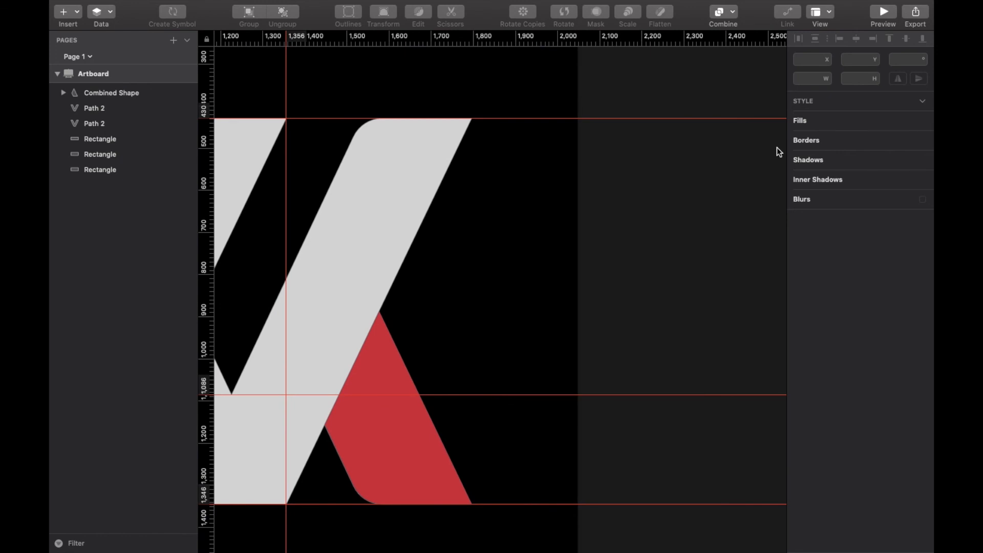
scroll(486, 309, "up", 5)
scroll(486, 310, "down", 6)
scroll(393, 324, "up", 4)
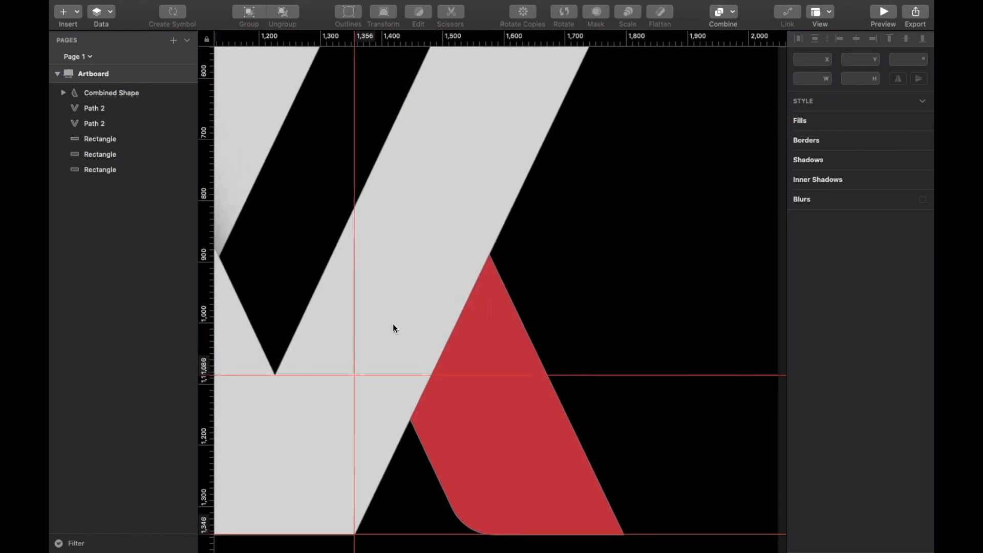
scroll(392, 324, "right", 2)
left_click(448, 349)
key("shift+Right")
key("shift+Right")
key("Right")
key("Right")
key("Right")
key("Right")
key("Right")
key("Right")
Step: Delete the three helper rectangles below the logo
scroll(616, 178, "down", 8)
left_click_drag(482, 228, 589, 271)
key("BackSpace")
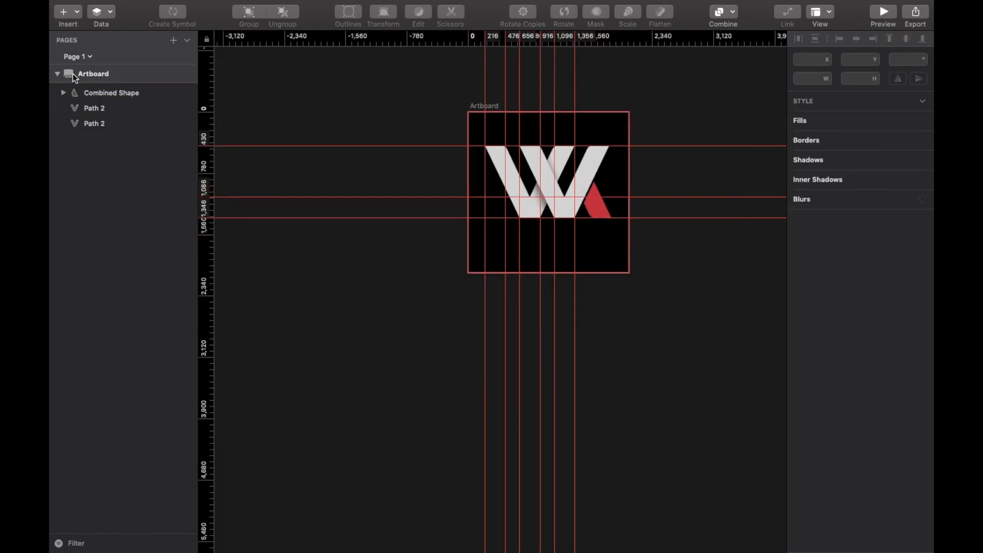
Step: Group the red leg with both V paths and centre the group horizontally and vertically on the artboard
left_click(94, 93)
left_click(94, 123, "shift")
left_click(250, 11)
left_click(95, 74, "shift")
left_click(856, 39)
left_click(906, 39)
left_click(695, 203)
scroll(663, 293, "up", 5)
scroll(663, 294, "down", 4)
scroll(555, 117, "up", 5)
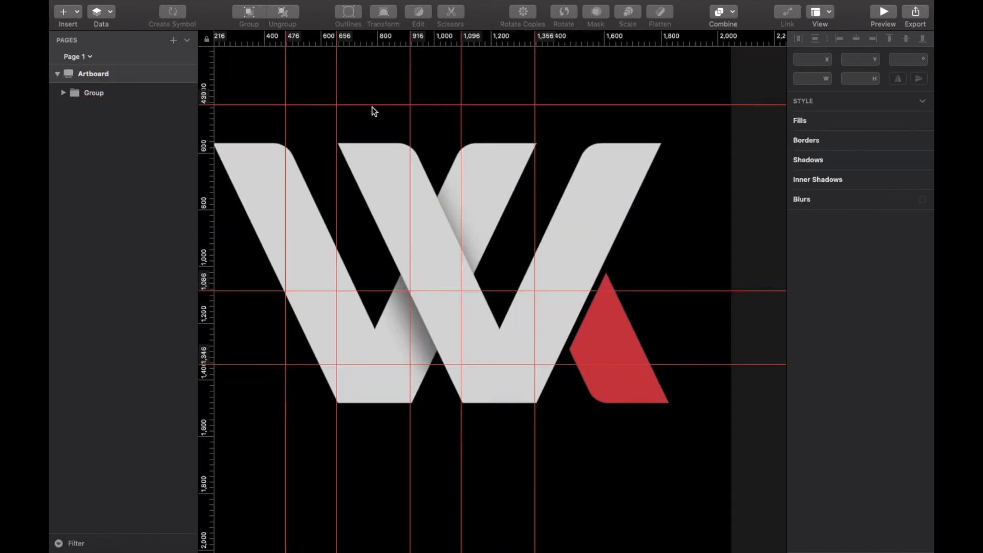
Step: Remove all vertical and horizontal guides from the rulers, leaving the finished logo in view
scroll(372, 106, "down", 4)
left_click_drag(330, 37, 330, 23)
left_click_drag(355, 38, 355, 23)
left_click_drag(204, 107, 192, 107)
left_click_drag(204, 197, 192, 196)
left_click_drag(205, 232, 192, 233)
left_click_drag(295, 37, 295, 24)
left_click_drag(390, 37, 390, 23)
left_click_drag(415, 38, 453, 23)
scroll(520, 259, "down", 3)
scroll(663, 286, "up", 5)
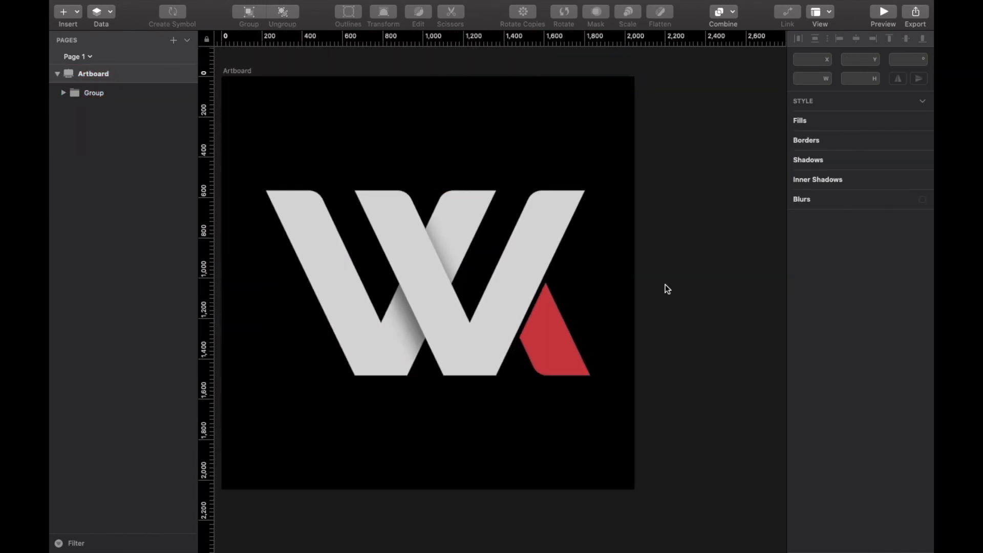
scroll(688, 313, "left", 4)
scroll(687, 312, "up", 2)
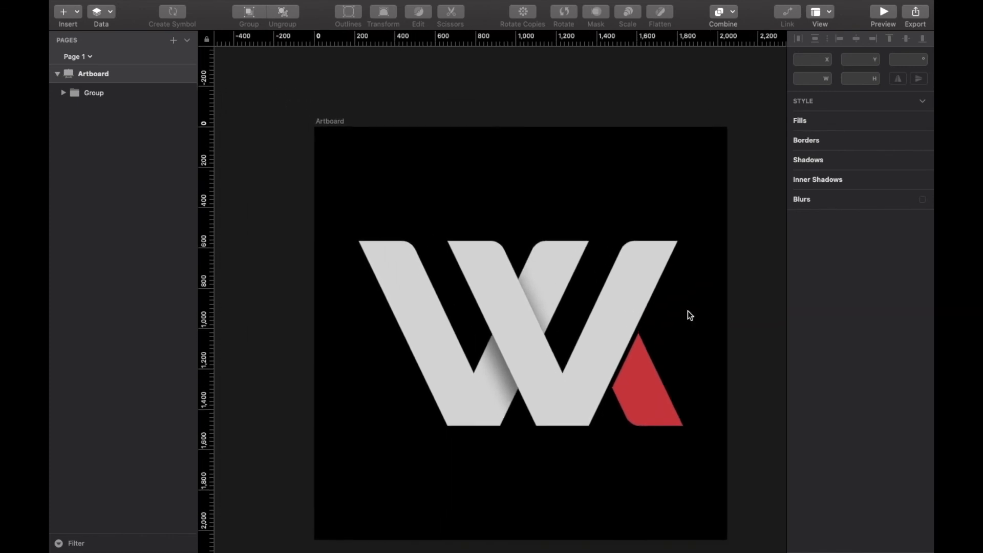